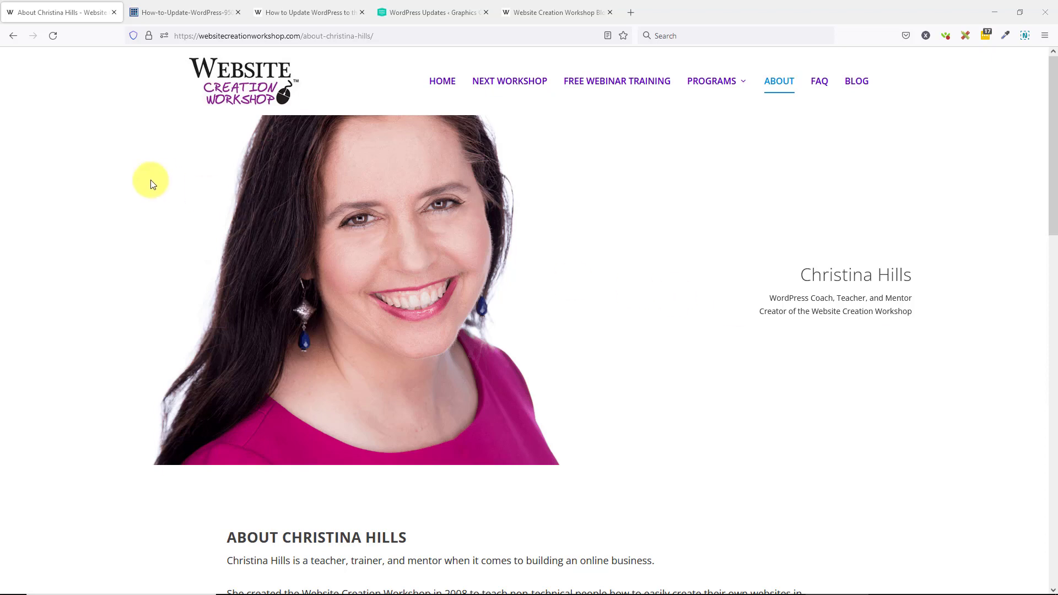
Open the 'How to Update WordPress to the Newest Version' article and scroll to its numbered steps.
{"action": "left_click", "coordinate": [175, 13]}
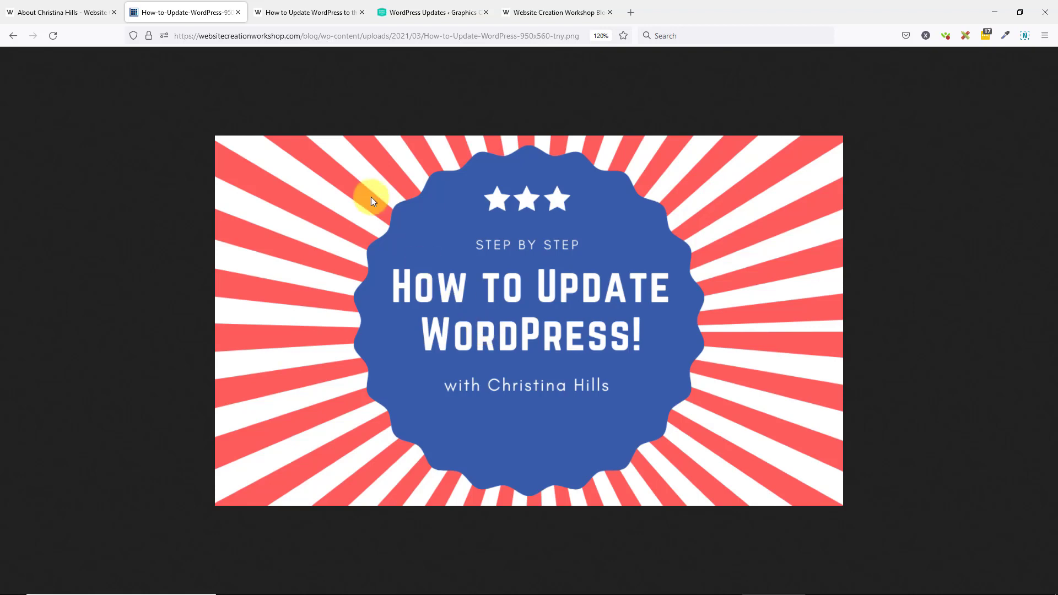
{"action": "left_click", "coordinate": [301, 13]}
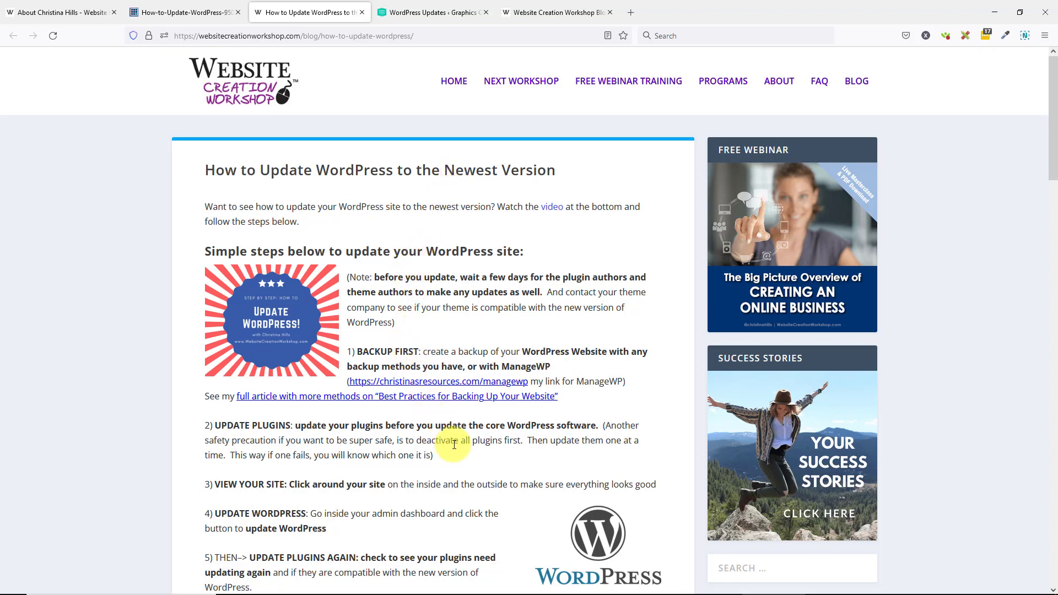
{"action": "scroll", "coordinate": [457, 308], "scroll_direction": "down", "scroll_amount": 2}
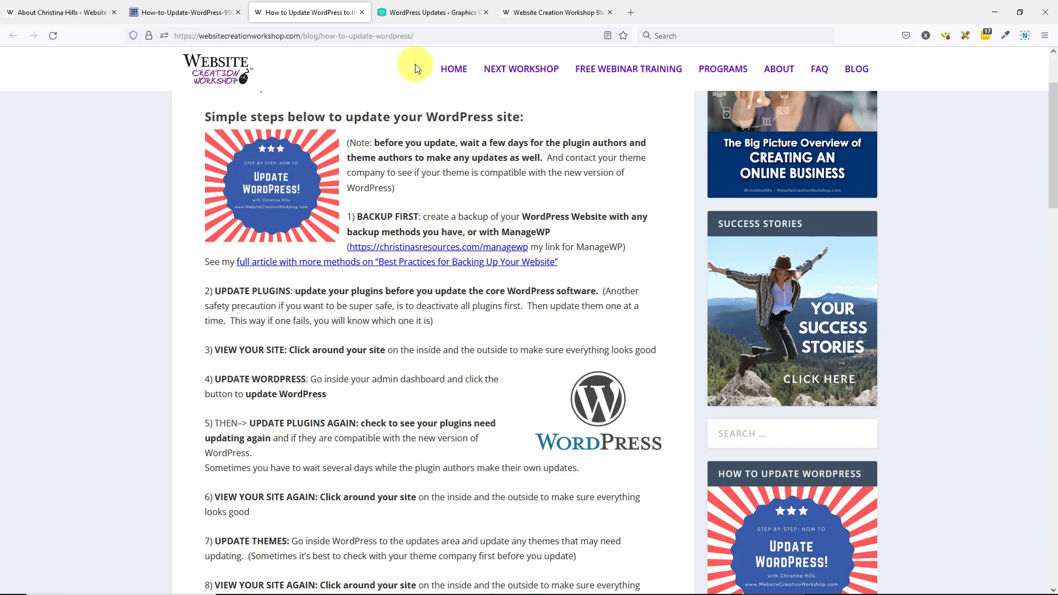
Scroll through the Plugins (8) list of pending updates on the WordPress Updates page.
{"action": "left_click", "coordinate": [416, 12]}
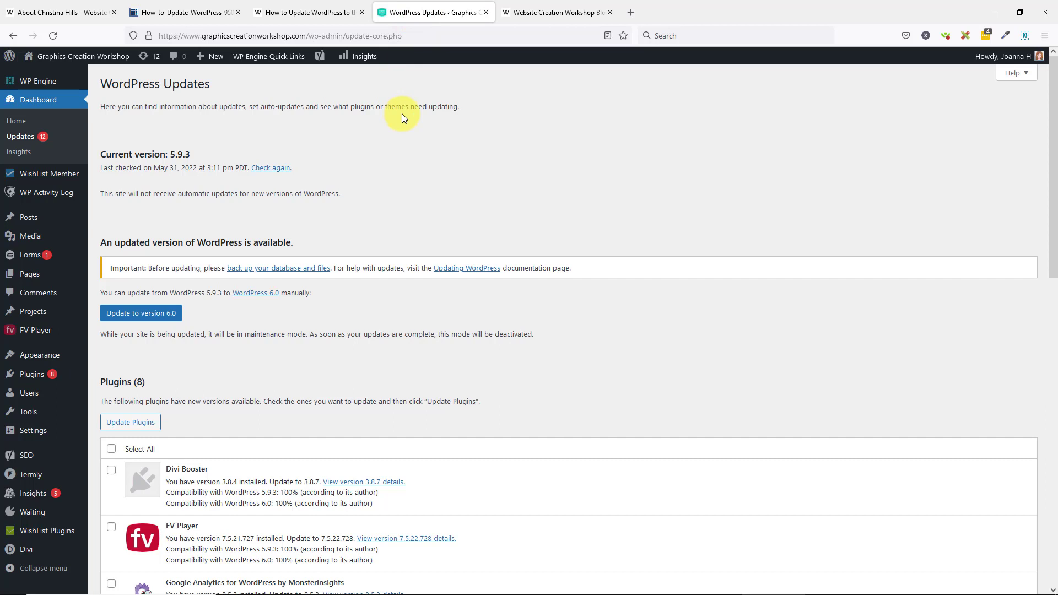
{"action": "left_click", "coordinate": [302, 16]}
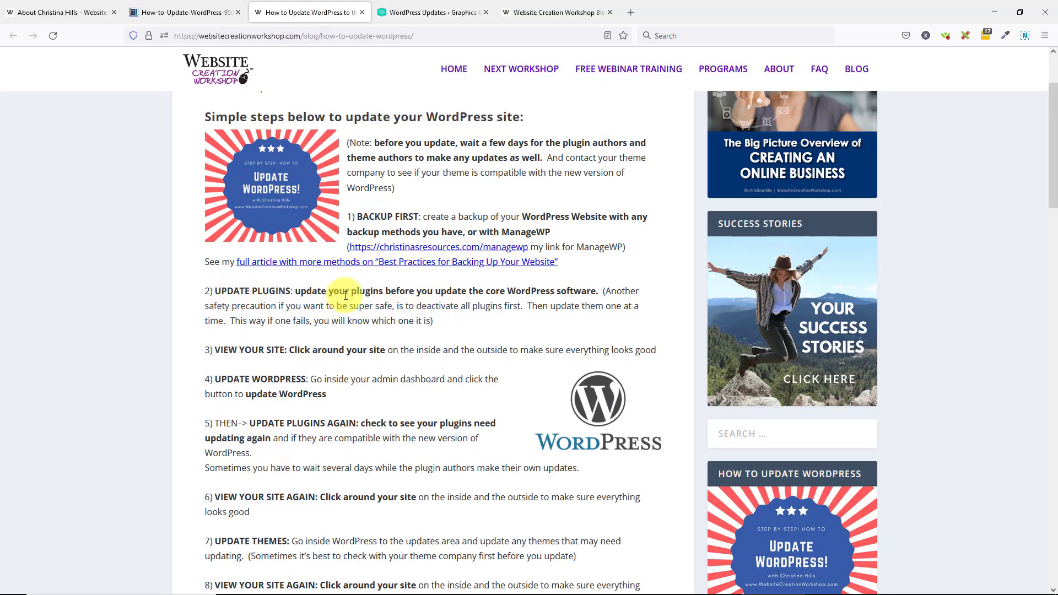
{"action": "left_click", "coordinate": [426, 15]}
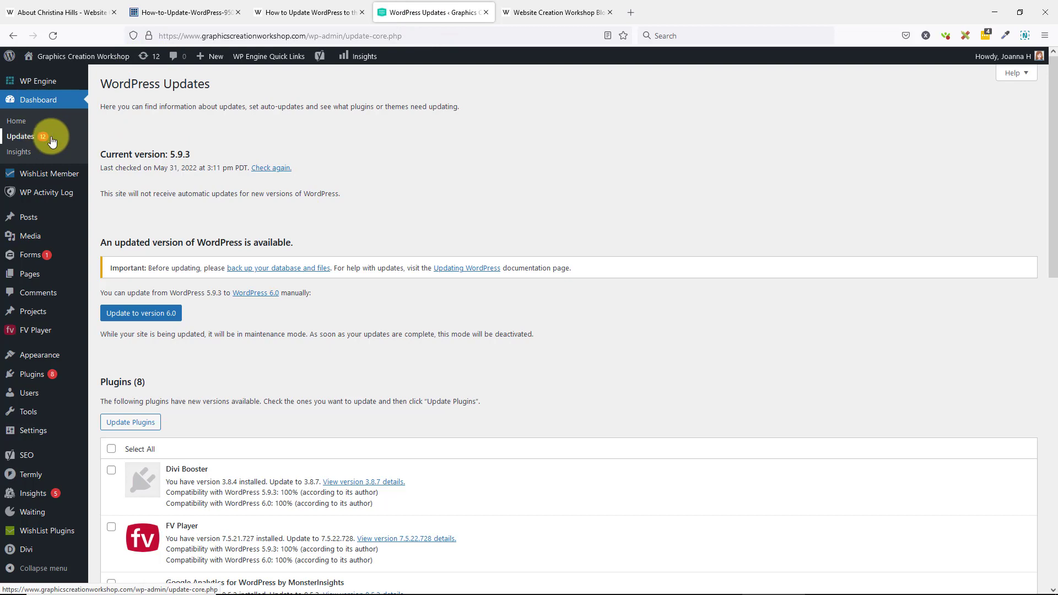
{"action": "scroll", "coordinate": [182, 187], "scroll_direction": "down", "scroll_amount": 5}
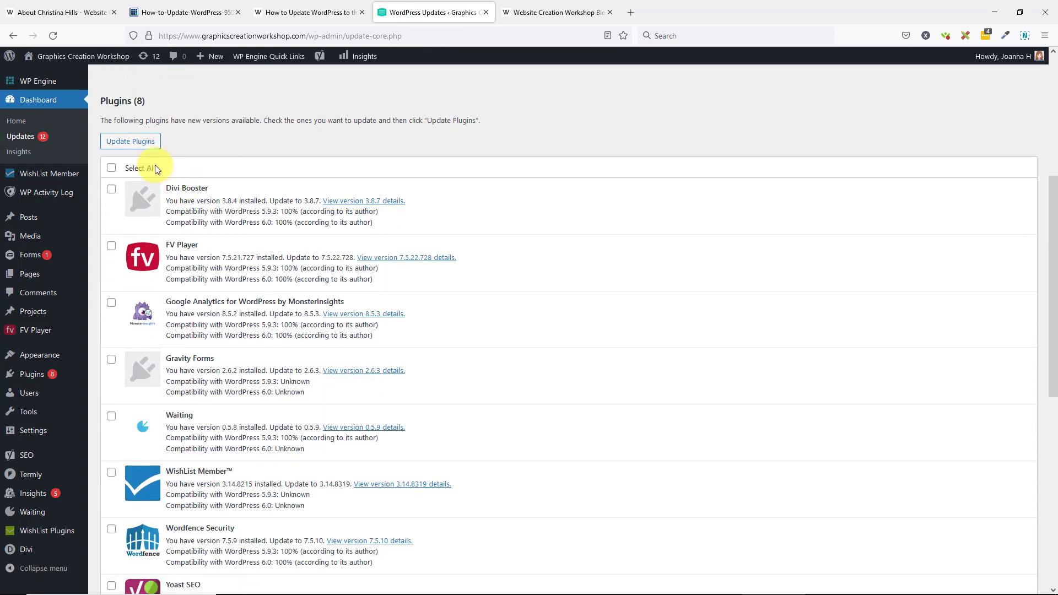
{"action": "scroll", "coordinate": [155, 168], "scroll_direction": "down", "scroll_amount": 2}
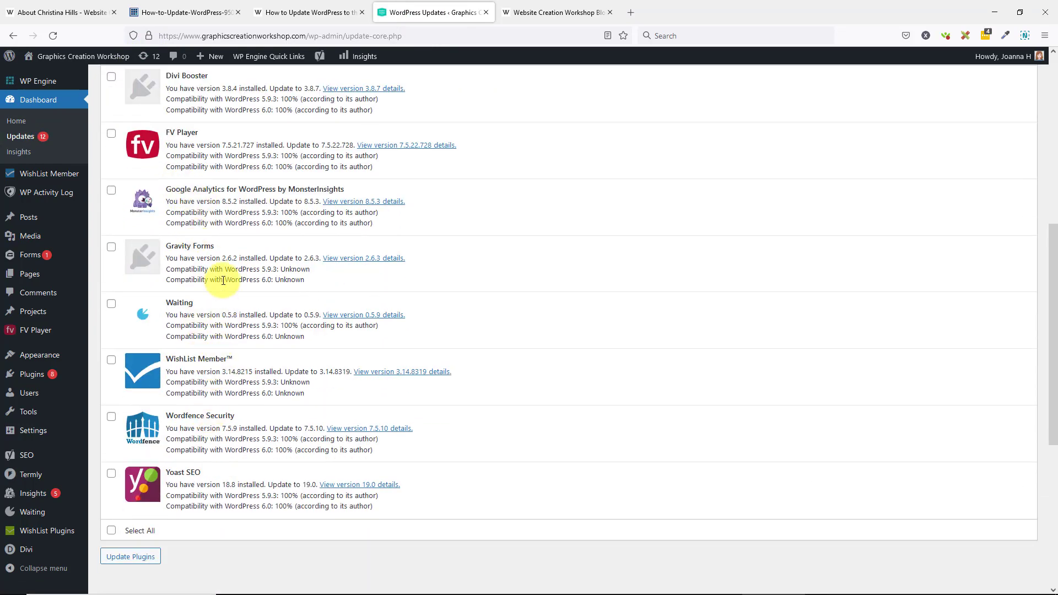
{"action": "scroll", "coordinate": [223, 282], "scroll_direction": "up", "scroll_amount": 3}
Select all eight plugins and run Update Plugins, skipping the WP Engine restore point.
{"action": "left_click", "coordinate": [112, 225]}
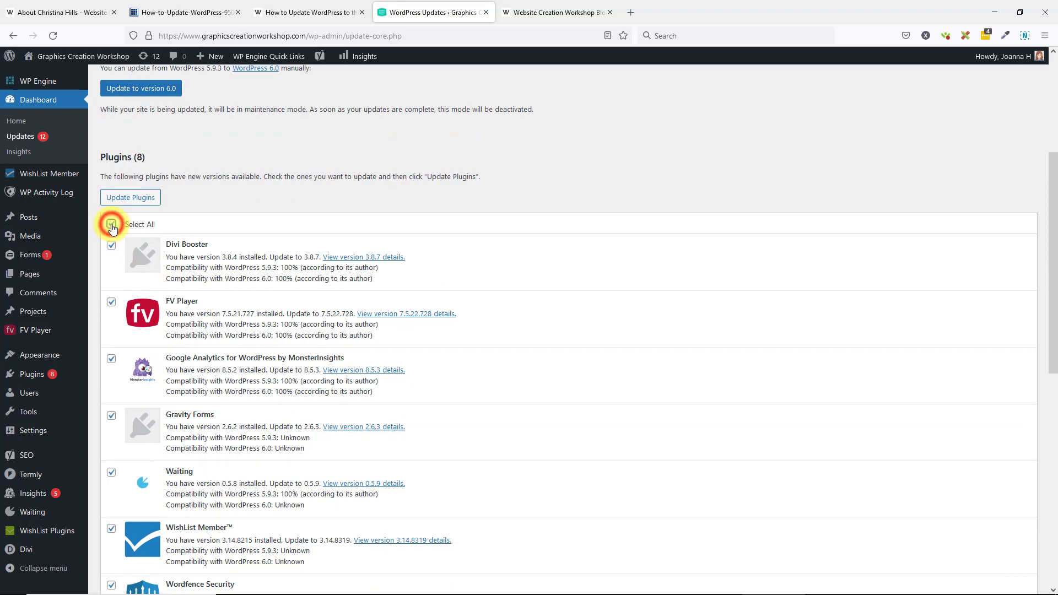
{"action": "left_click", "coordinate": [132, 197]}
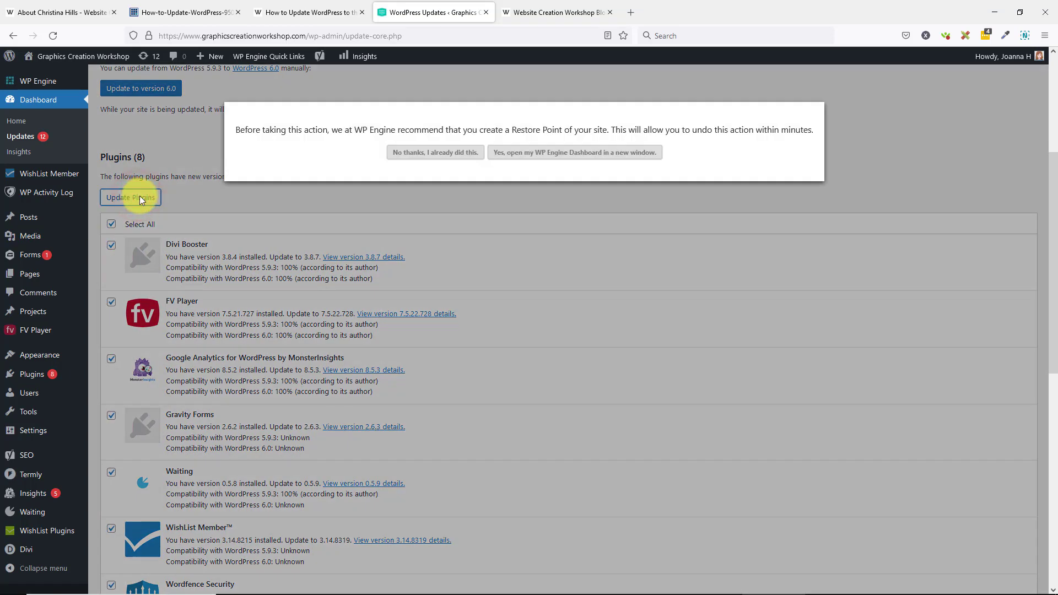
{"action": "left_click", "coordinate": [447, 153]}
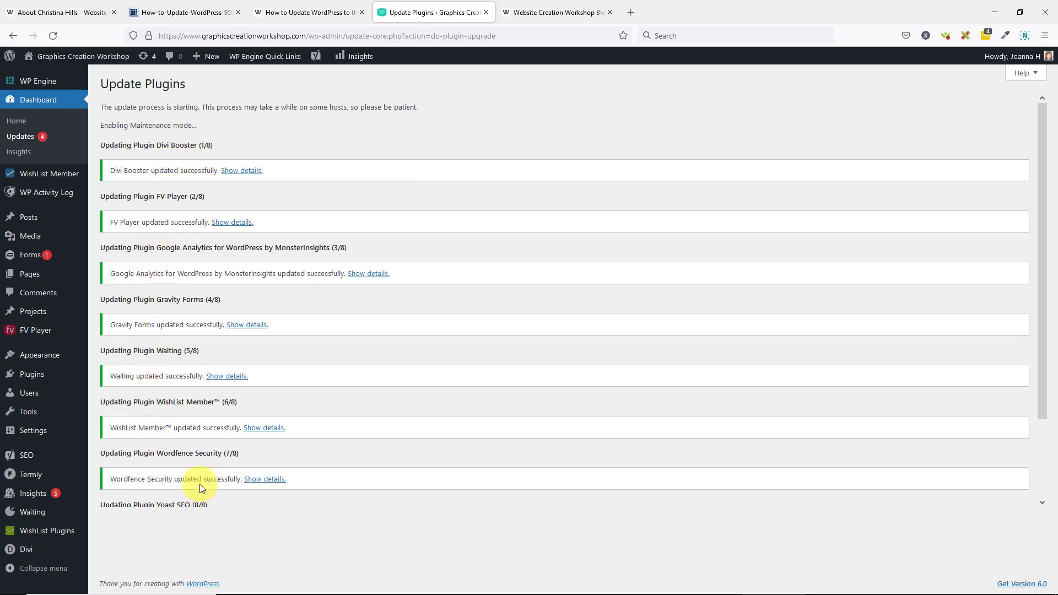
Review the plugin update results, expanding and collapsing Gravity Forms' update details.
{"action": "scroll", "coordinate": [283, 382], "scroll_direction": "down", "scroll_amount": 2}
{"action": "scroll", "coordinate": [288, 383], "scroll_direction": "up", "scroll_amount": 3}
{"action": "scroll", "coordinate": [288, 327], "scroll_direction": "down", "scroll_amount": 2}
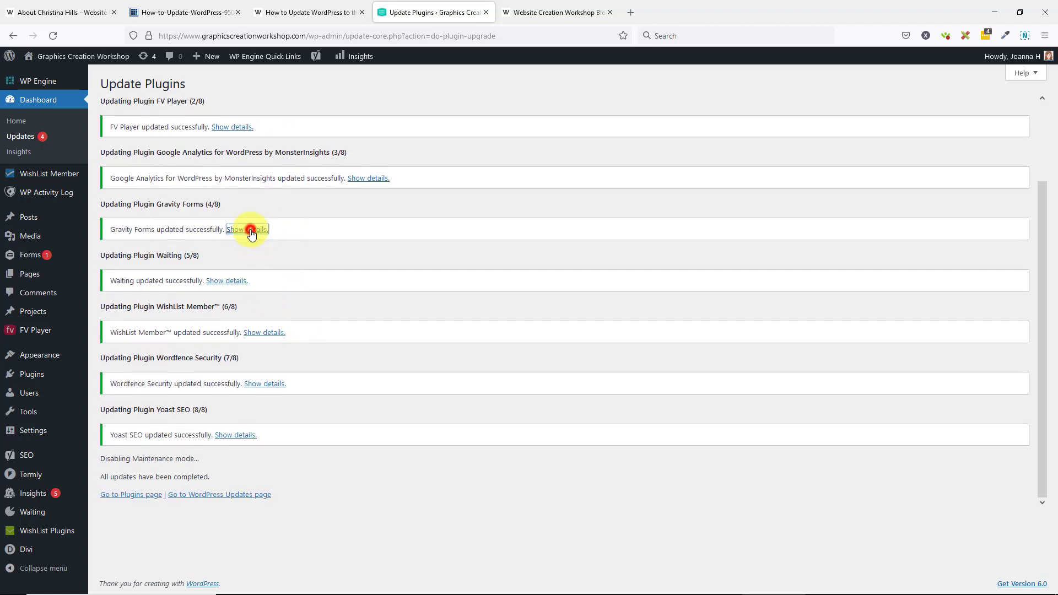
{"action": "left_click", "coordinate": [251, 231]}
{"action": "left_click", "coordinate": [250, 230]}
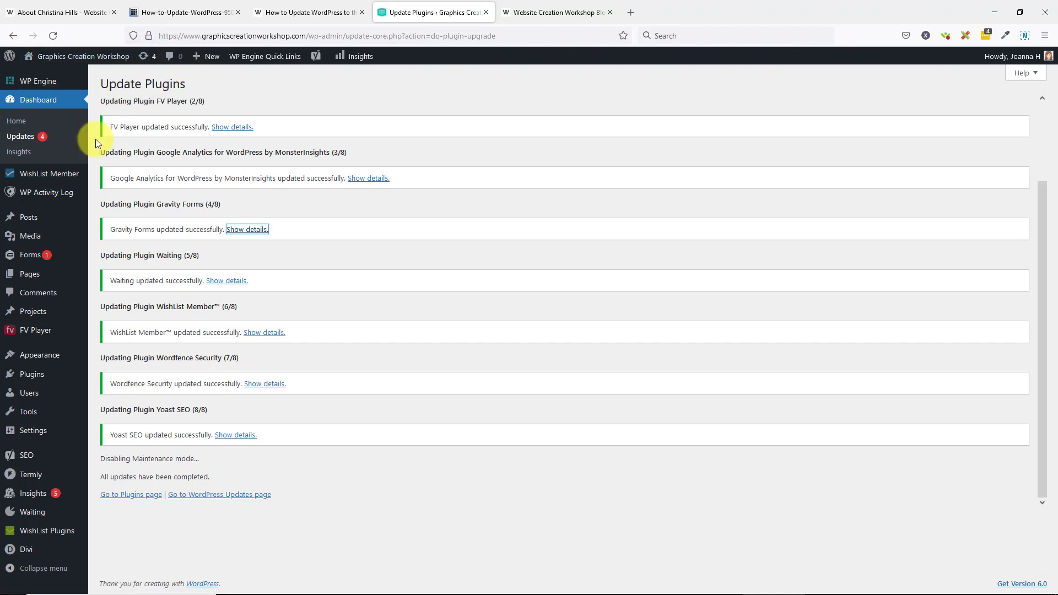
Confirm on Dashboard > Updates that all plugins are up to date, then return to the article.
{"action": "left_click", "coordinate": [33, 142]}
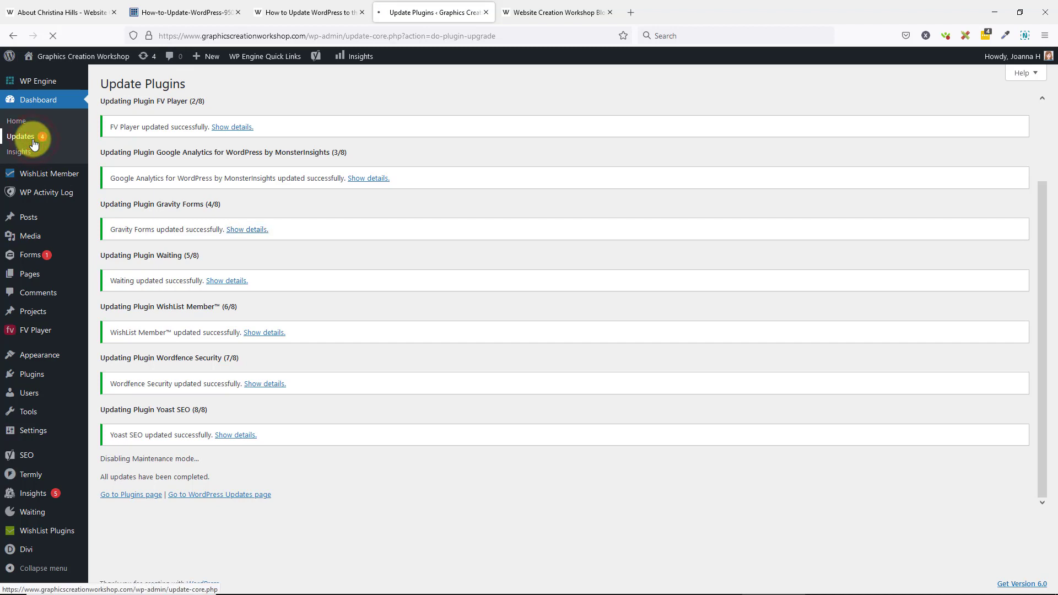
{"action": "left_click", "coordinate": [35, 142]}
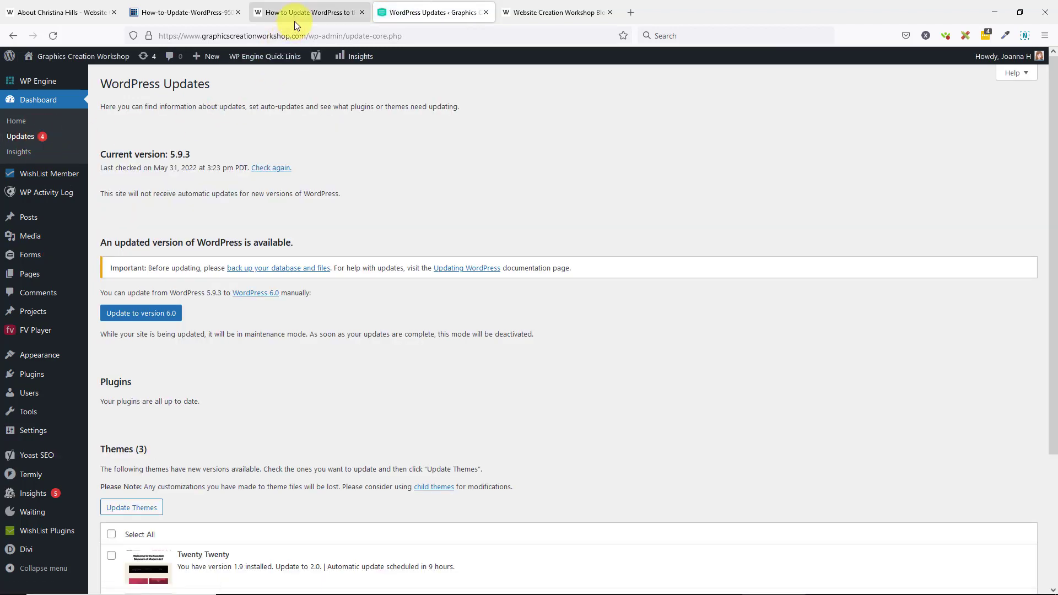
{"action": "left_click", "coordinate": [296, 12]}
{"action": "scroll", "coordinate": [301, 232], "scroll_direction": "down", "scroll_amount": 1}
{"action": "scroll", "coordinate": [300, 232], "scroll_direction": "down", "scroll_amount": 2}
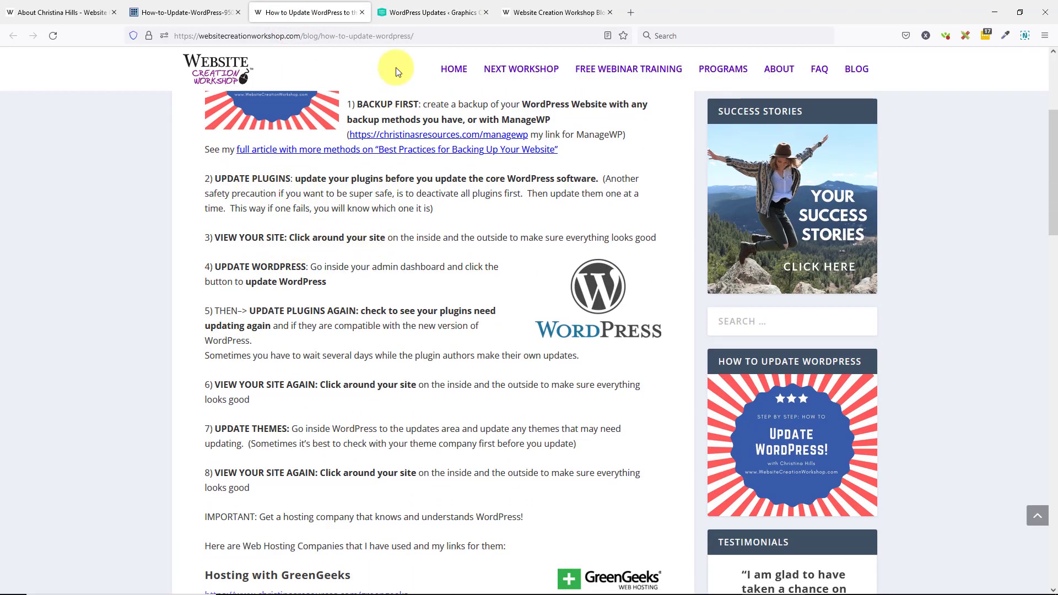
{"action": "left_click", "coordinate": [415, 15]}
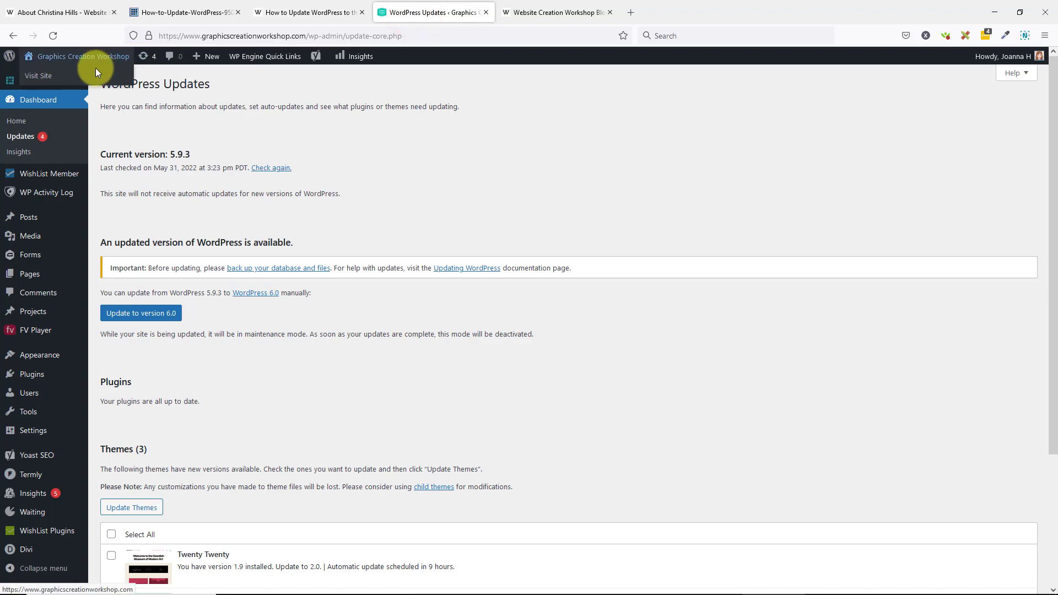
{"action": "left_click", "coordinate": [85, 77]}
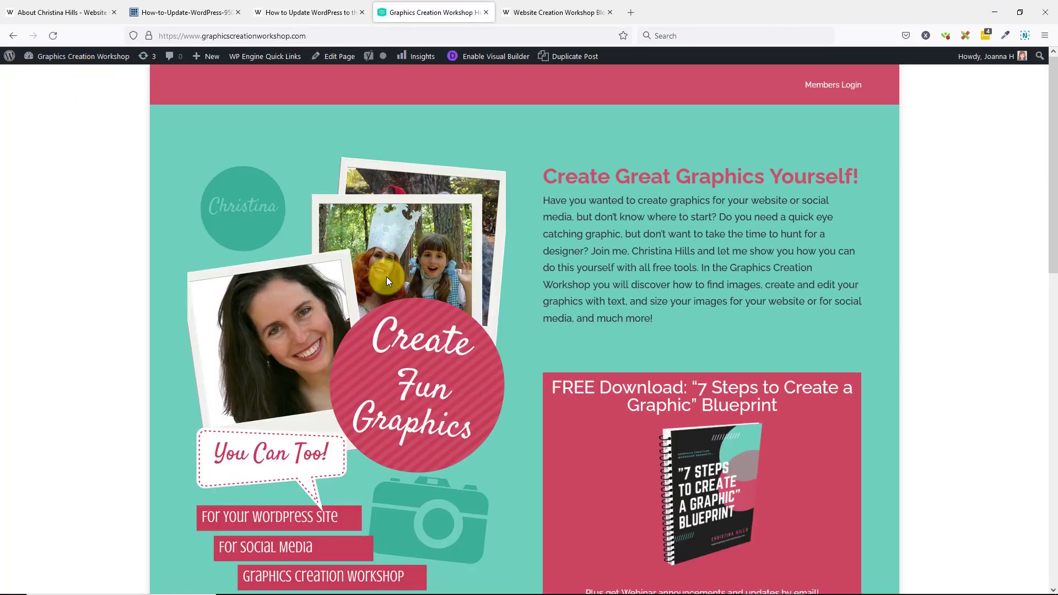
{"action": "scroll", "coordinate": [386, 276], "scroll_direction": "down", "scroll_amount": 7}
{"action": "scroll", "coordinate": [386, 277], "scroll_direction": "down", "scroll_amount": 4}
{"action": "scroll", "coordinate": [386, 276], "scroll_direction": "up", "scroll_amount": 10}
{"action": "scroll", "coordinate": [346, 231], "scroll_direction": "up", "scroll_amount": 1}
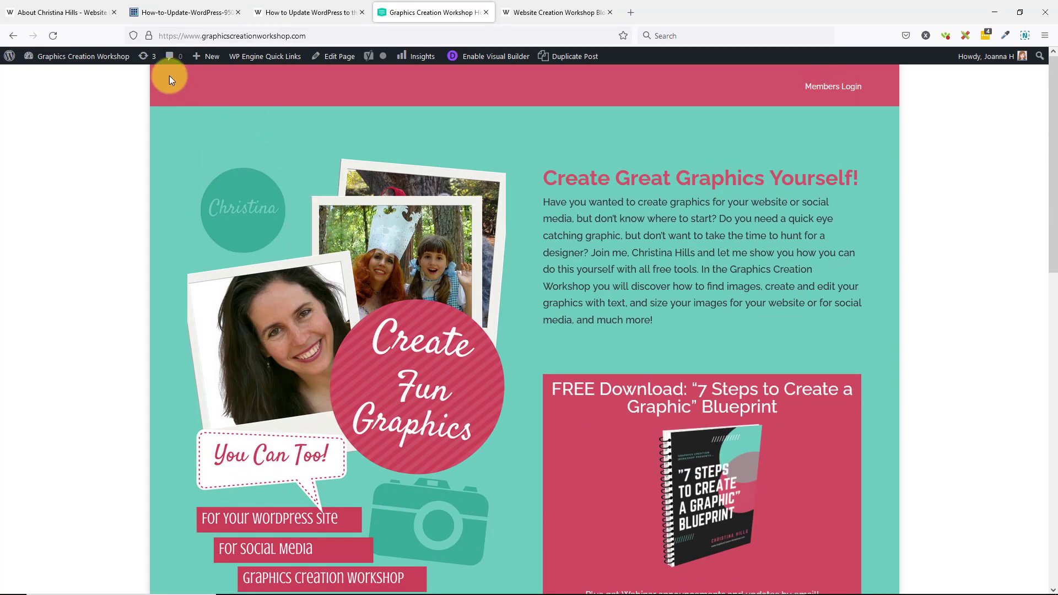
{"action": "left_click", "coordinate": [144, 57]}
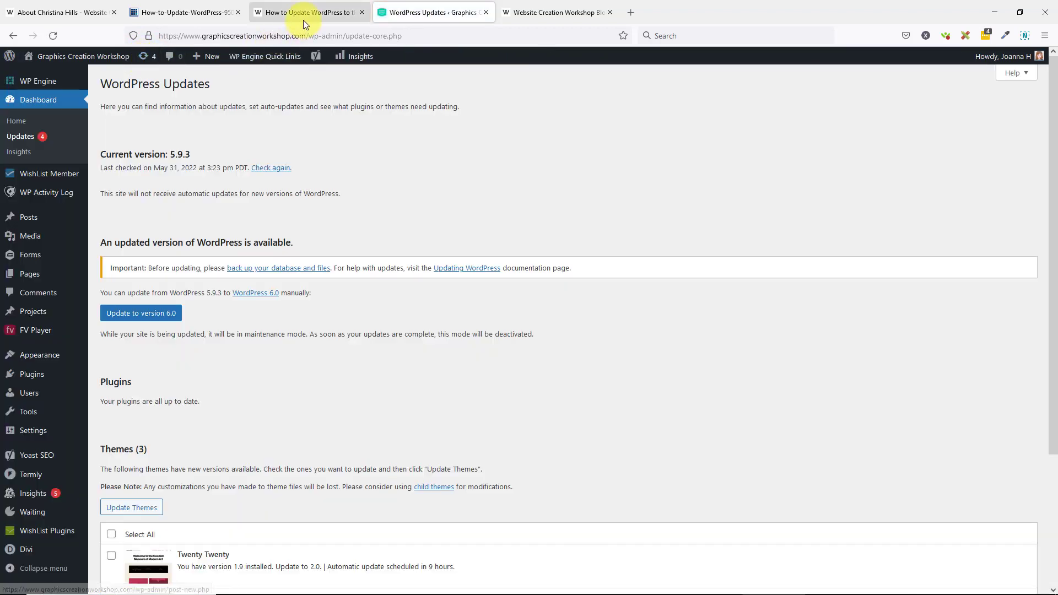
{"action": "left_click", "coordinate": [303, 16]}
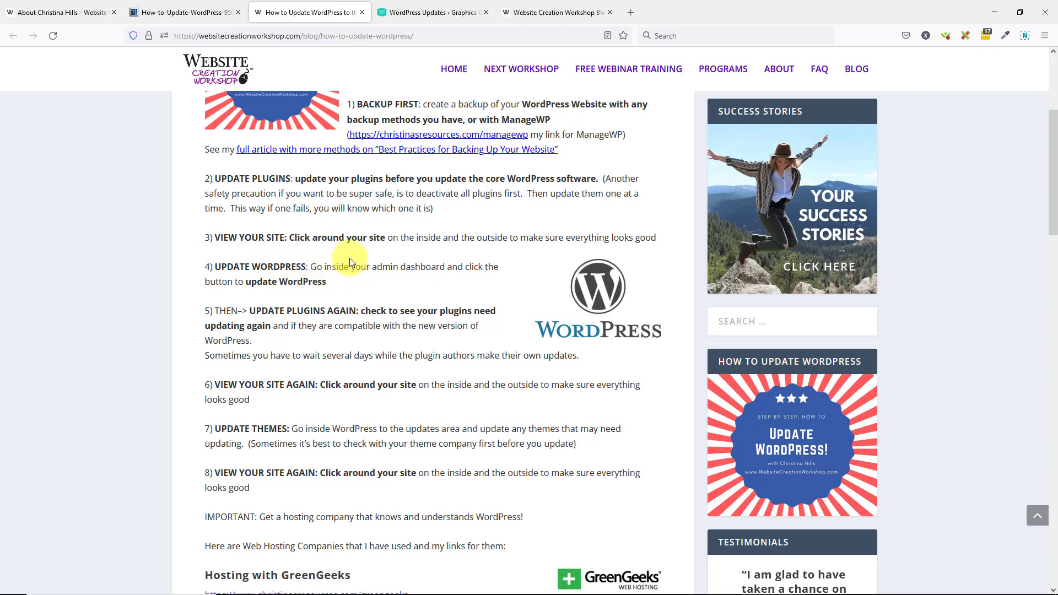
{"action": "left_click", "coordinate": [419, 12]}
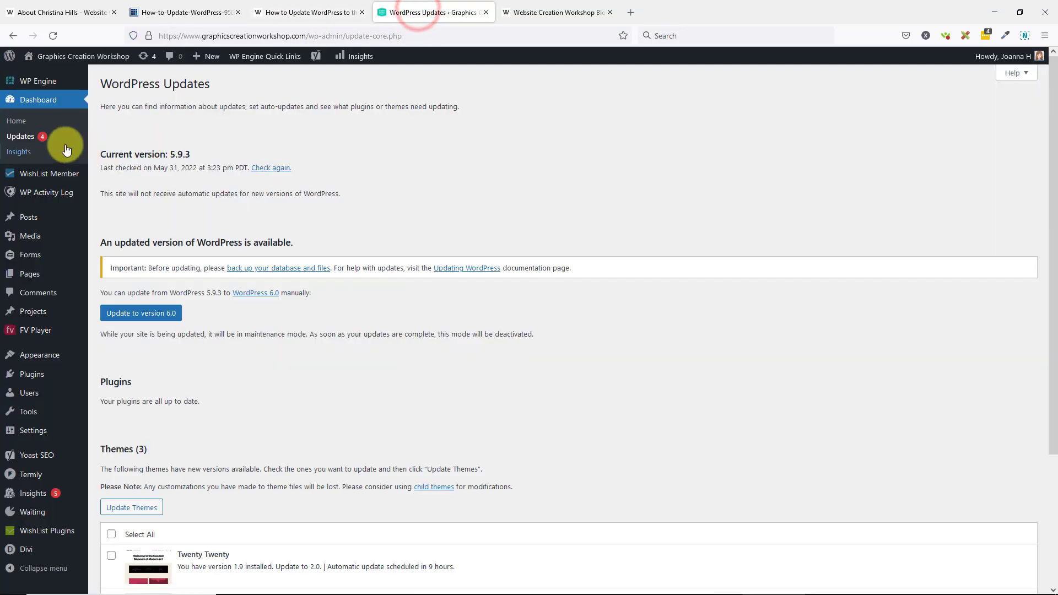
{"action": "scroll", "coordinate": [141, 210], "scroll_direction": "down", "scroll_amount": 1}
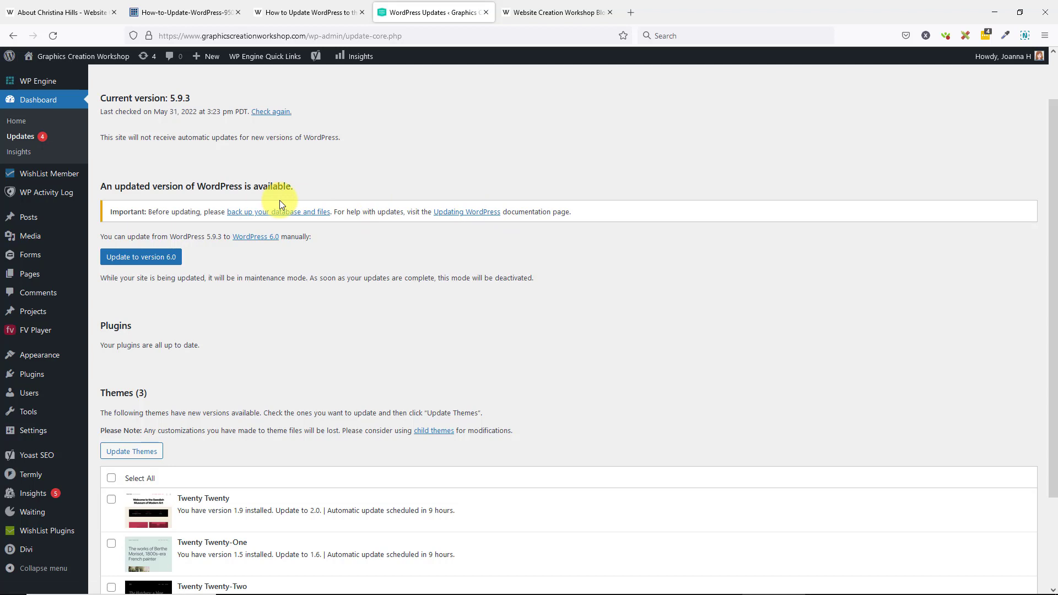
{"action": "scroll", "coordinate": [279, 201], "scroll_direction": "up", "scroll_amount": 1}
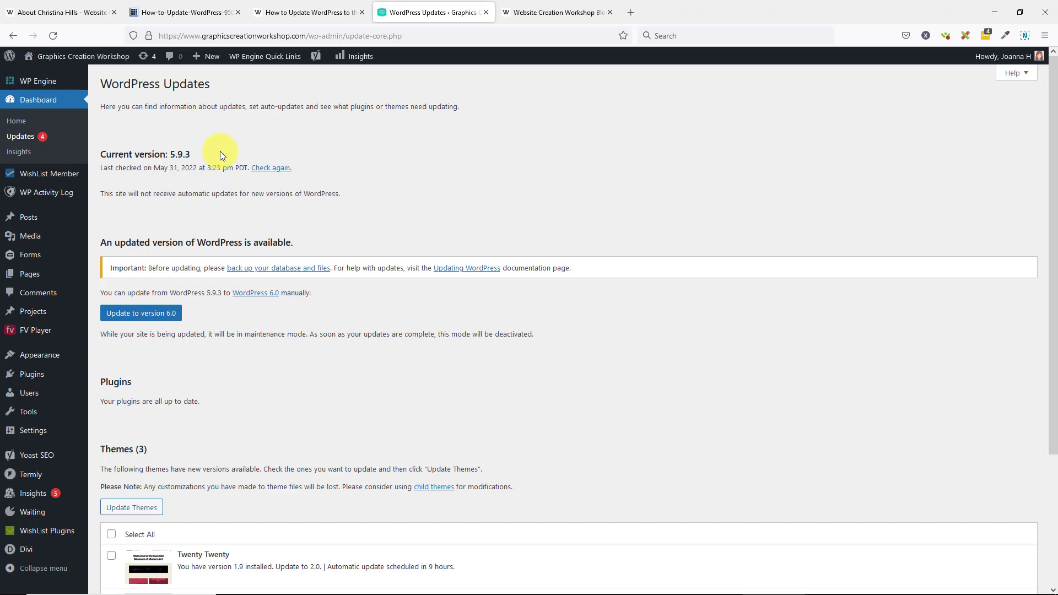
{"action": "left_click", "coordinate": [303, 14]}
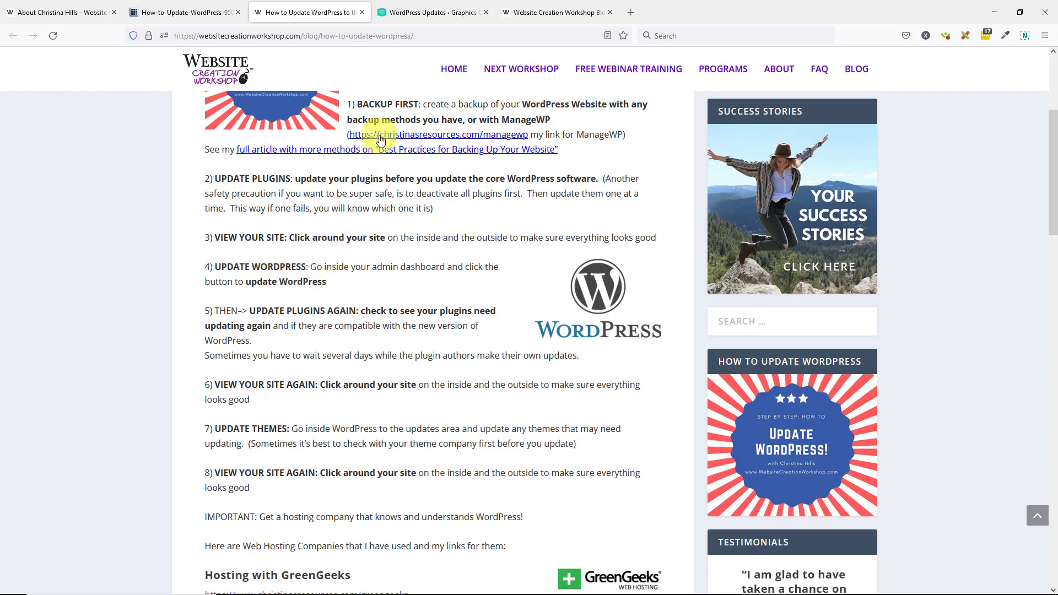
Upgrade WordPress core from 5.9.3 to 6.0, declining the restore point.
{"action": "left_click", "coordinate": [432, 11]}
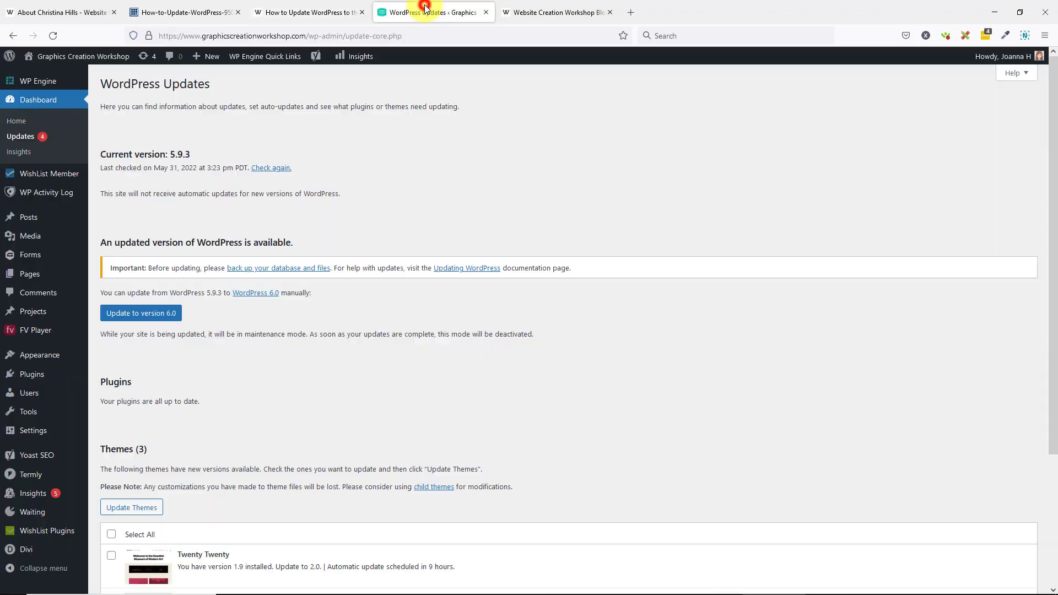
{"action": "left_click", "coordinate": [138, 318]}
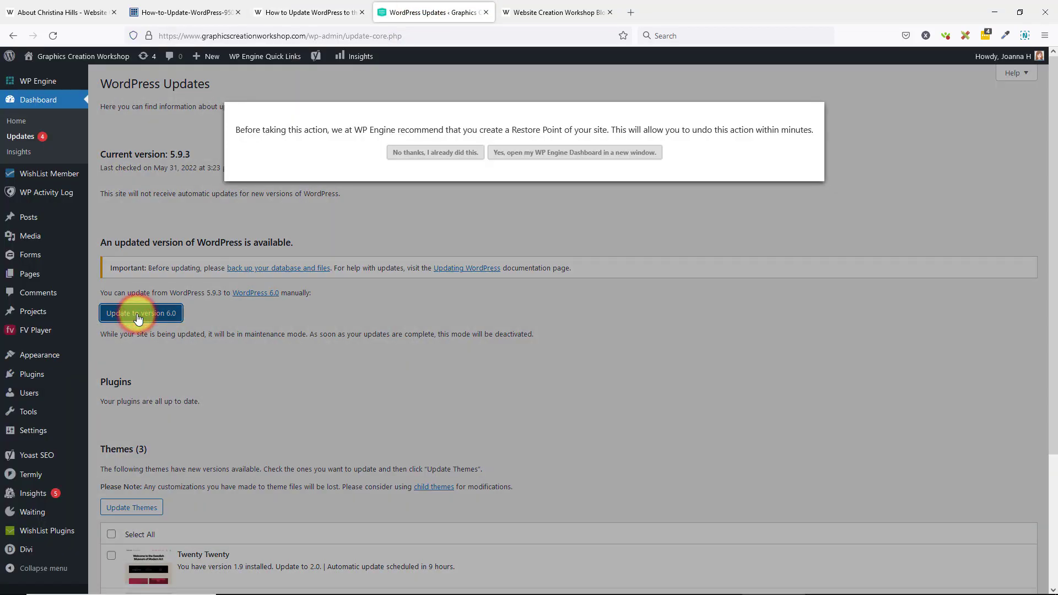
{"action": "left_click", "coordinate": [431, 154]}
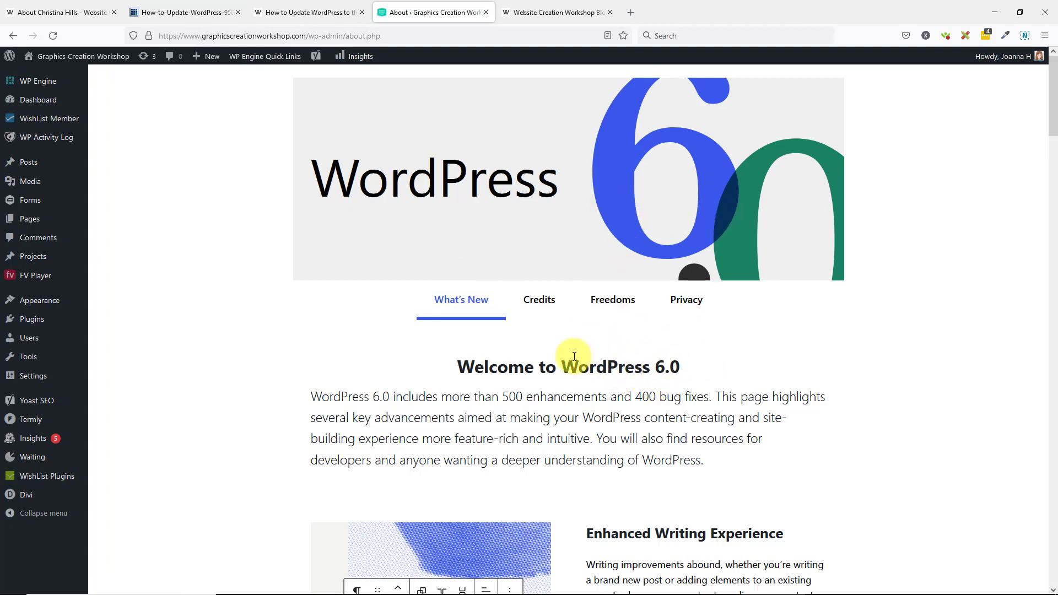
Verify Updates shows Current version 6.0, then scroll the article to step 5, Update Plugins Again.
{"action": "left_click", "coordinate": [144, 62]}
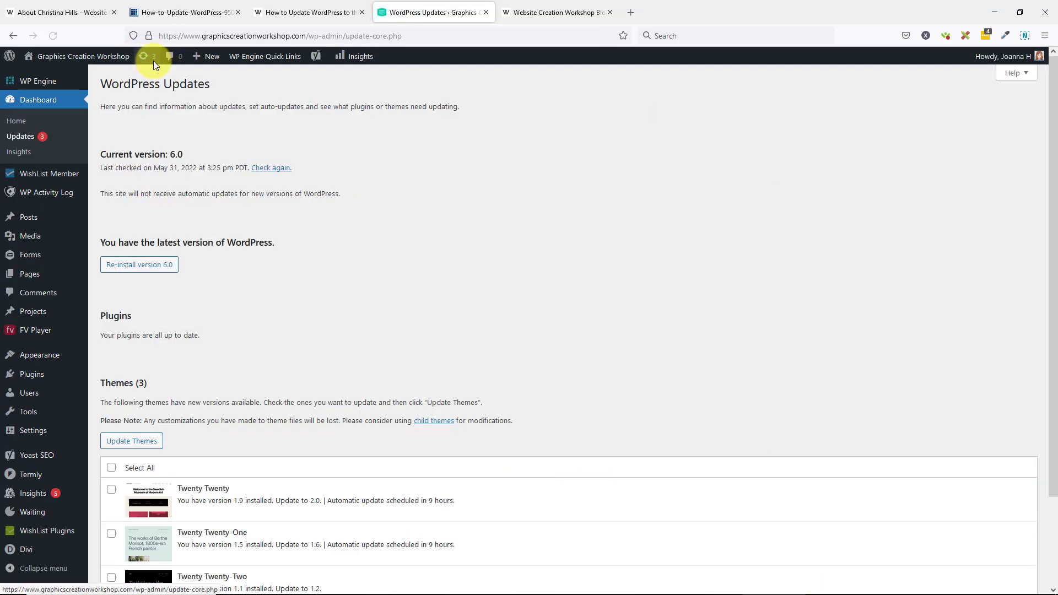
{"action": "left_click", "coordinate": [289, 12]}
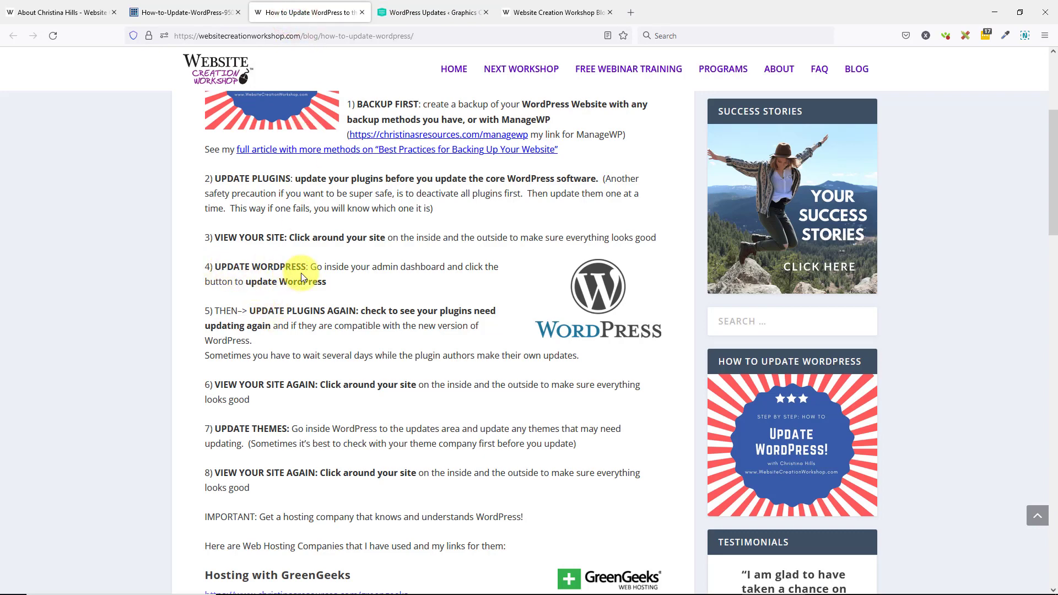
{"action": "scroll", "coordinate": [301, 273], "scroll_direction": "down", "scroll_amount": 1}
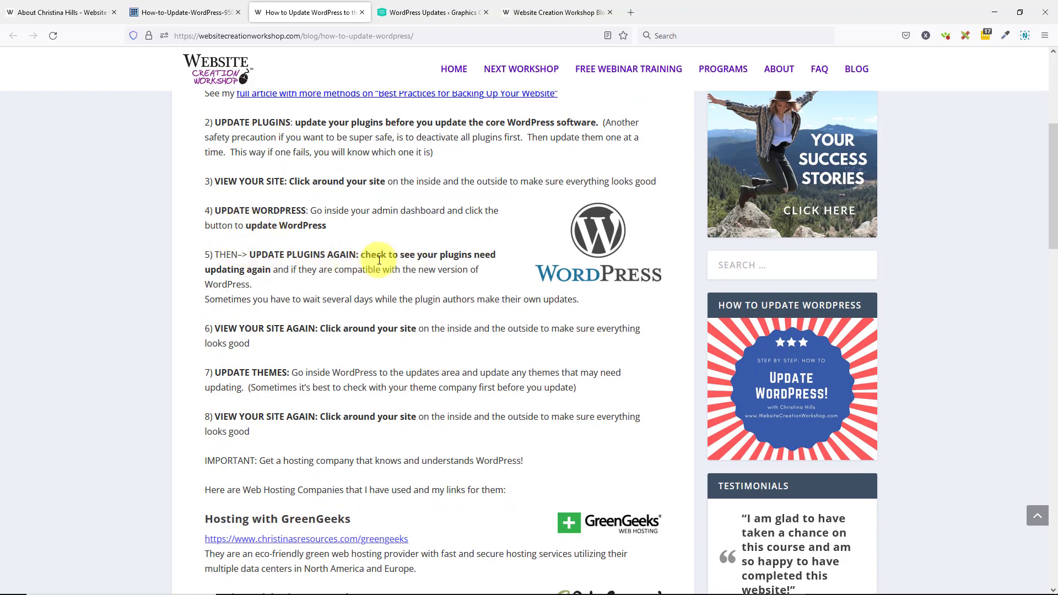
Compare the guide article with the WordPress Updates page.
{"action": "left_click", "coordinate": [421, 21]}
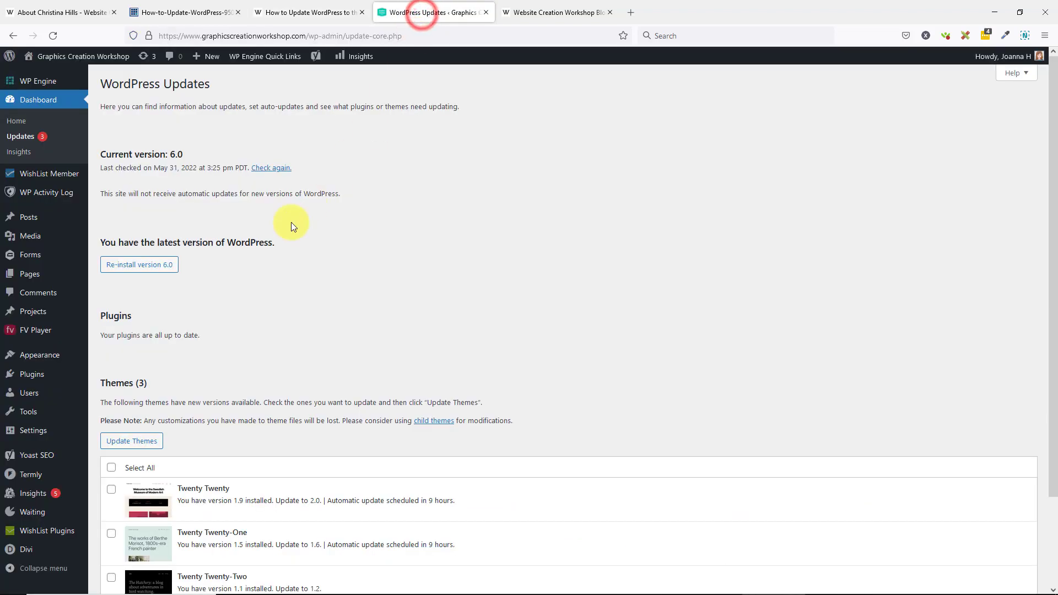
{"action": "left_click", "coordinate": [311, 13]}
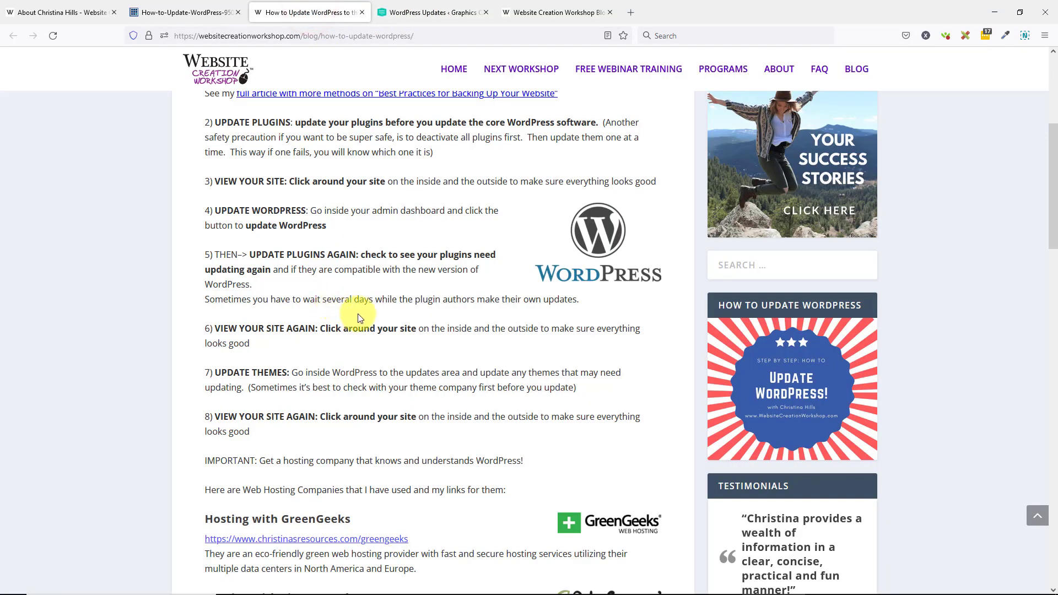
{"action": "left_click", "coordinate": [424, 13]}
View the live site's homepage via Visit Site, then return to the Updates page.
{"action": "mouse_move", "coordinate": [82, 61]}
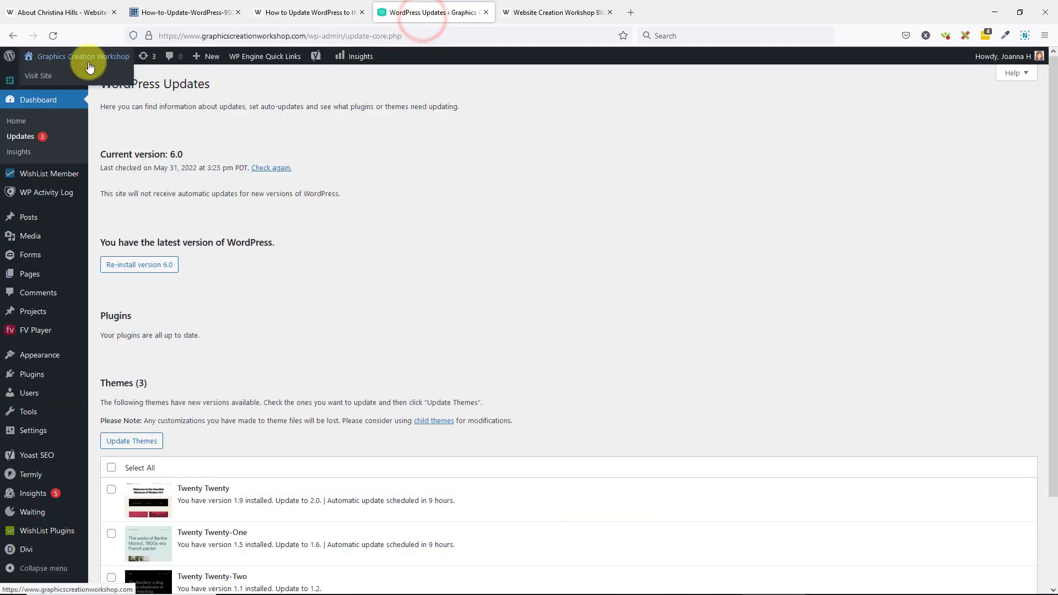
{"action": "left_click", "coordinate": [81, 79]}
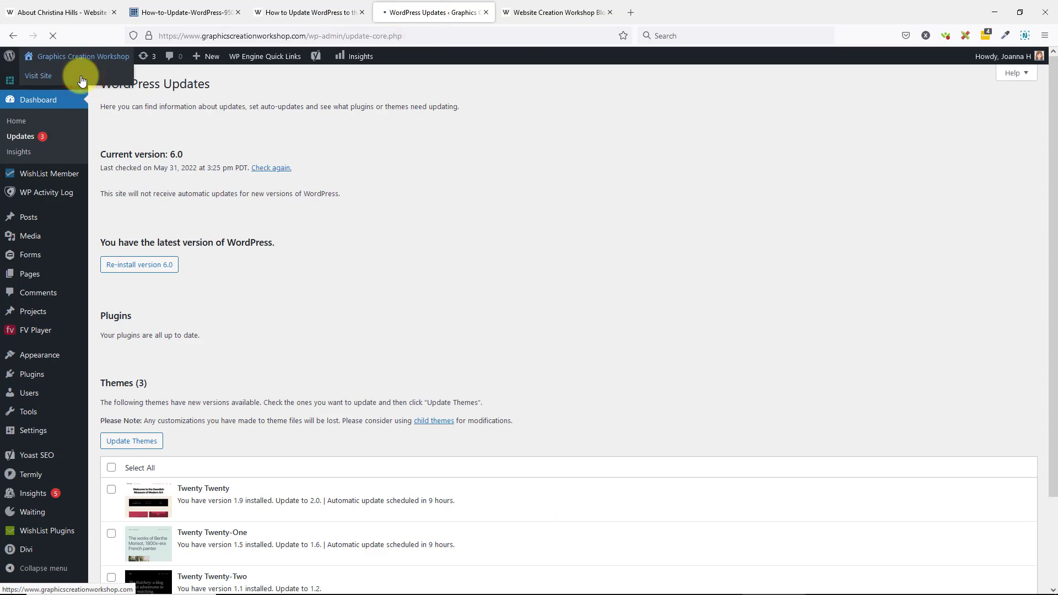
{"action": "scroll", "coordinate": [535, 279], "scroll_direction": "down", "scroll_amount": 10}
{"action": "scroll", "coordinate": [534, 281], "scroll_direction": "up", "scroll_amount": 10}
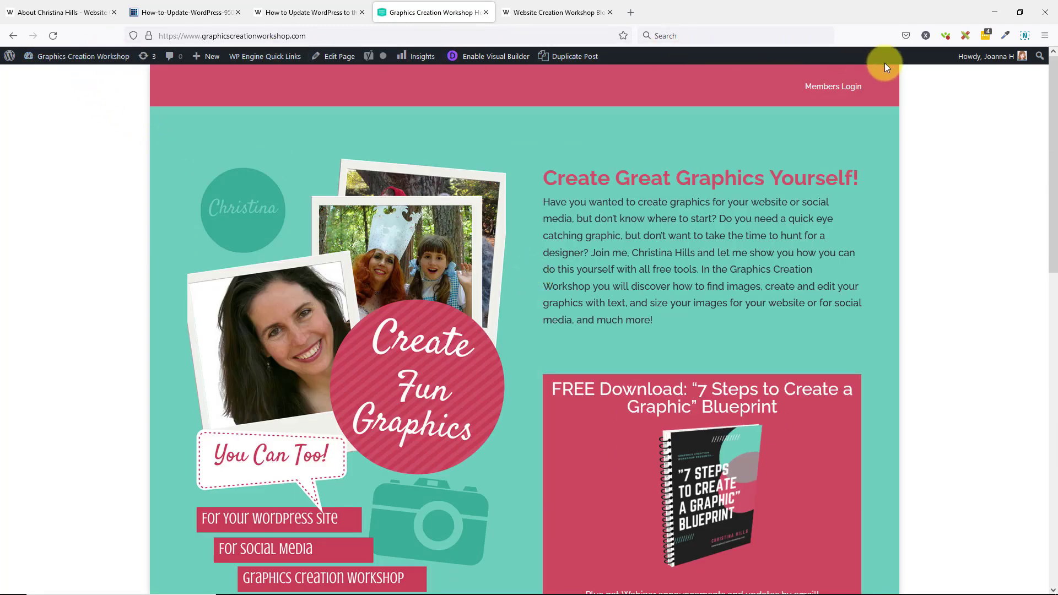
{"action": "left_click", "coordinate": [151, 61]}
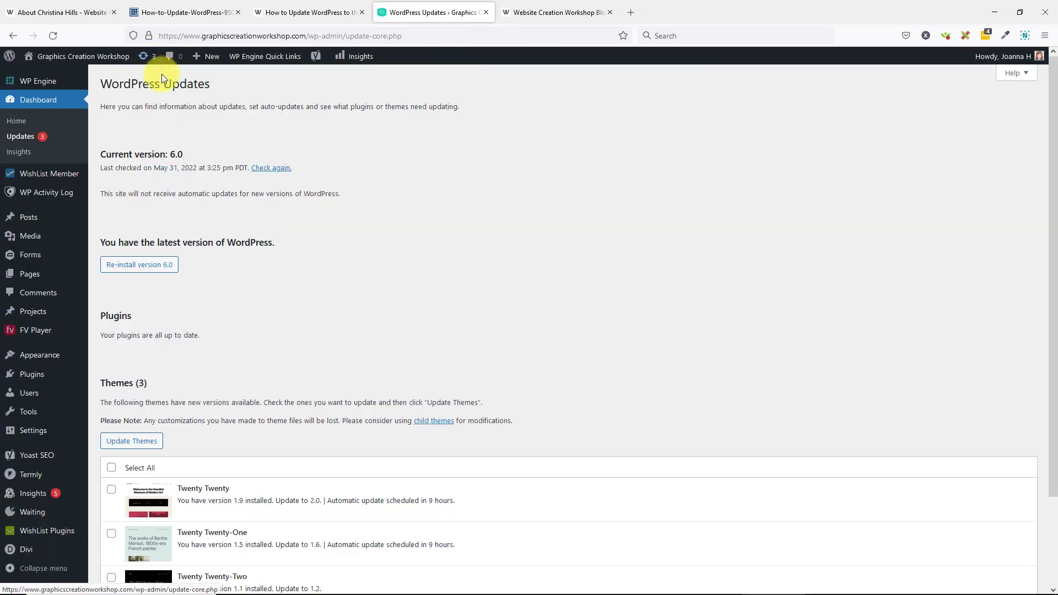
Check the guide, then scroll the Updates page down to the Themes section.
{"action": "left_click", "coordinate": [303, 13]}
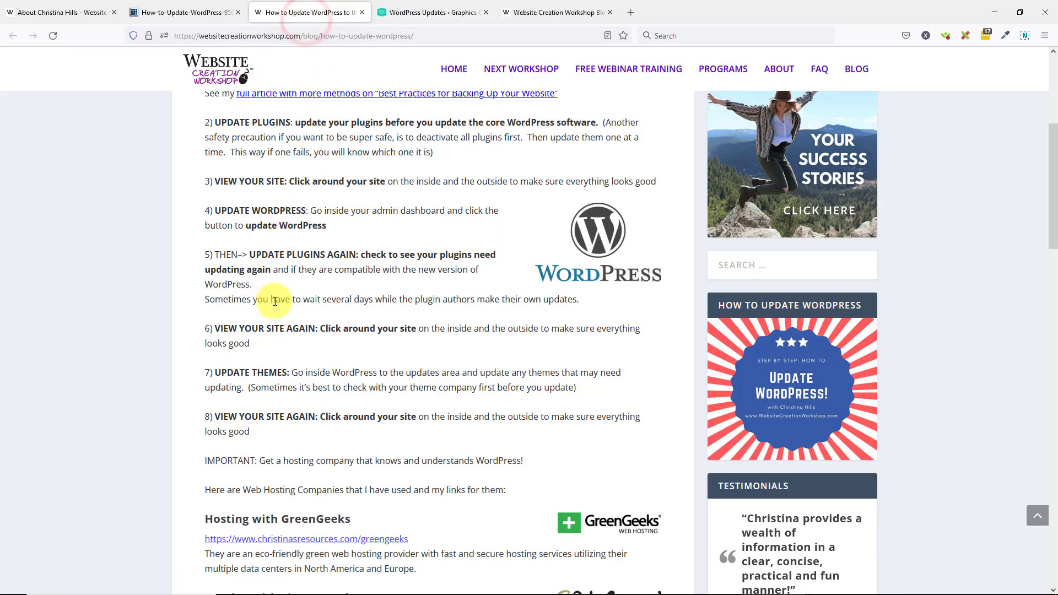
{"action": "scroll", "coordinate": [273, 290], "scroll_direction": "down", "scroll_amount": 3}
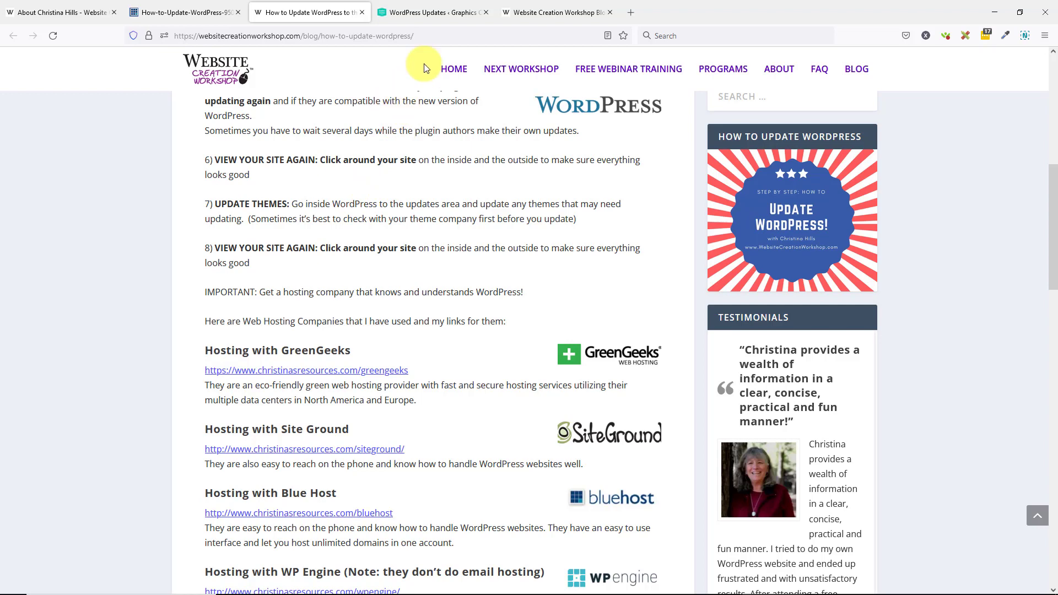
{"action": "left_click", "coordinate": [422, 15]}
{"action": "scroll", "coordinate": [303, 280], "scroll_direction": "down", "scroll_amount": 3}
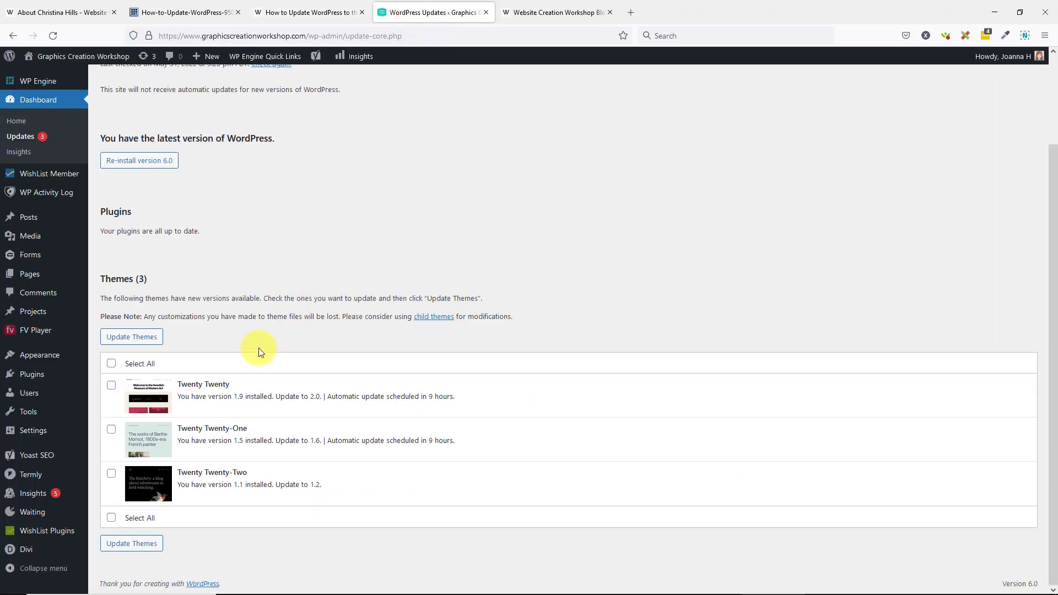
Select all three themes and run Update Themes, skipping the restore point.
{"action": "left_click", "coordinate": [112, 365]}
{"action": "left_click", "coordinate": [134, 338]}
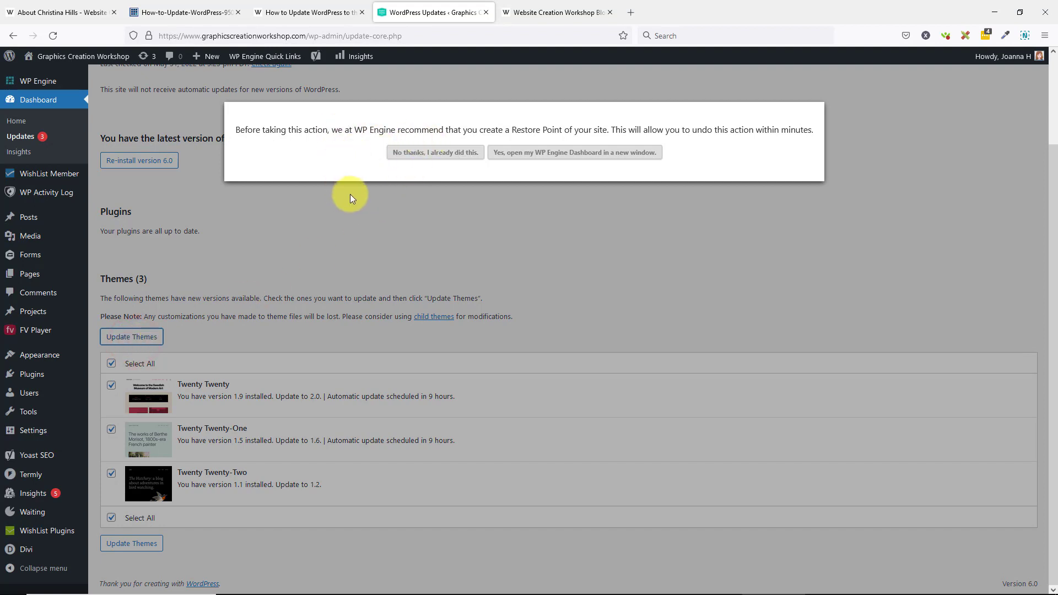
{"action": "left_click", "coordinate": [425, 153]}
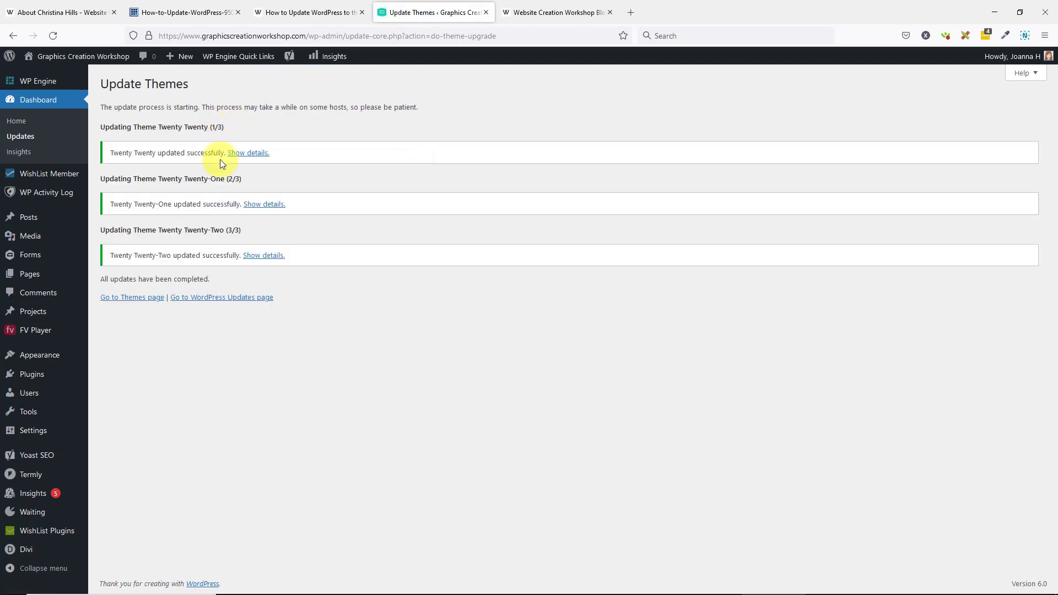
Reload Updates to confirm plugins and themes are up to date, checking the guide alongside.
{"action": "left_click", "coordinate": [20, 136]}
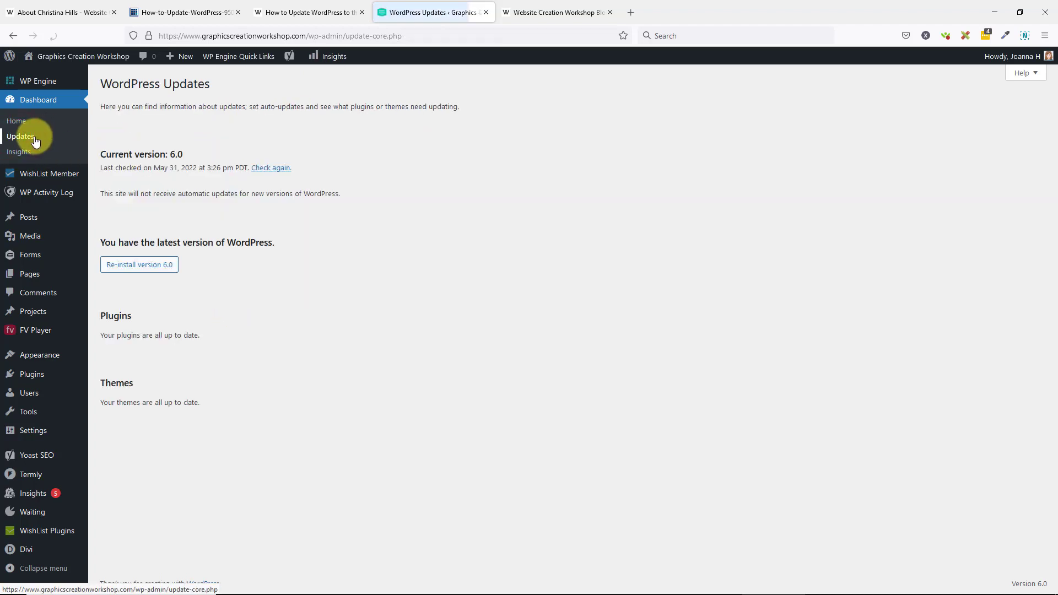
{"action": "left_click", "coordinate": [284, 16]}
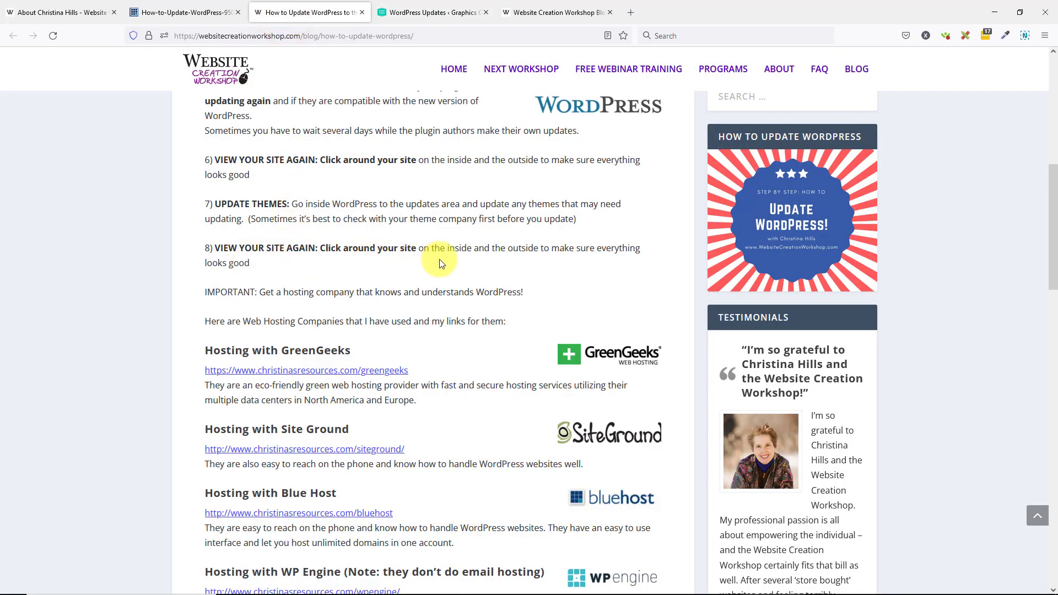
{"action": "left_click", "coordinate": [408, 22]}
View the live homepage via Visit Site, load the Dashboard, then return to the guide at step 8.
{"action": "mouse_move", "coordinate": [82, 57]}
{"action": "left_click", "coordinate": [63, 77]}
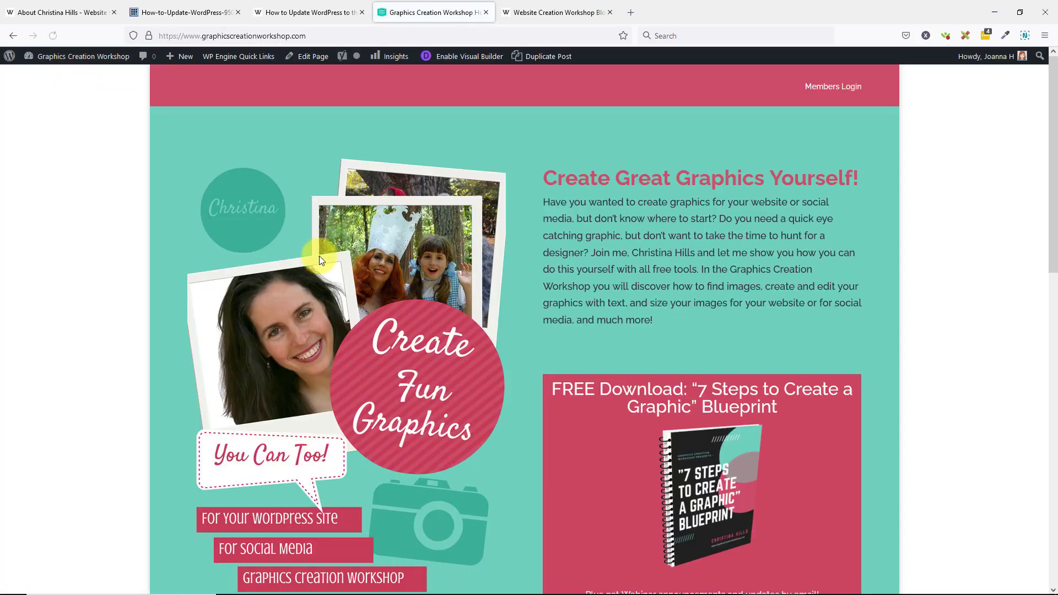
{"action": "scroll", "coordinate": [321, 259], "scroll_direction": "down", "scroll_amount": 5}
{"action": "scroll", "coordinate": [321, 260], "scroll_direction": "down", "scroll_amount": 5}
{"action": "scroll", "coordinate": [321, 262], "scroll_direction": "up", "scroll_amount": 10}
{"action": "mouse_move", "coordinate": [105, 67]}
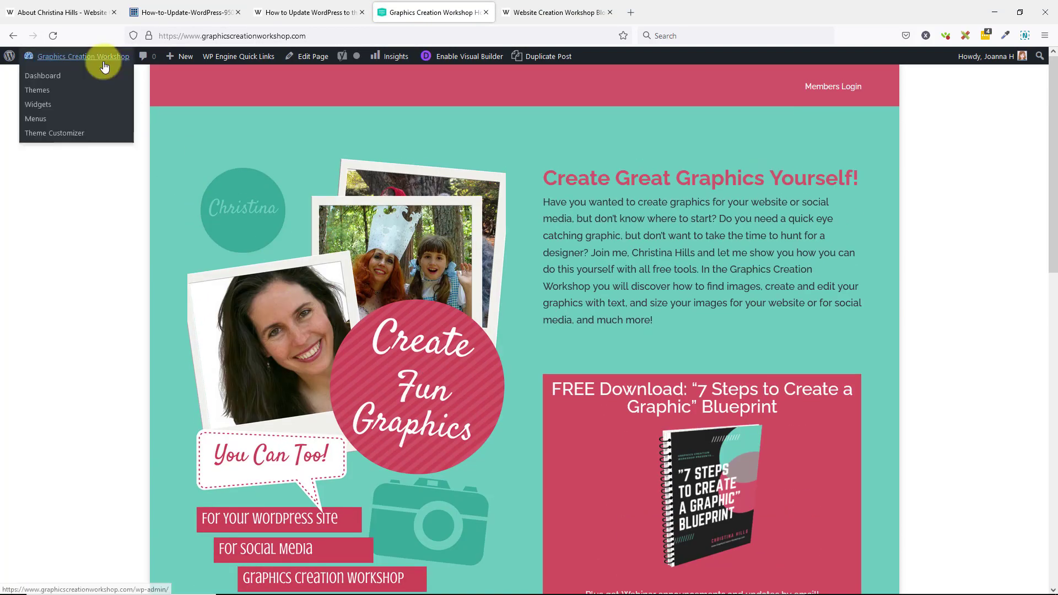
{"action": "left_click", "coordinate": [55, 75]}
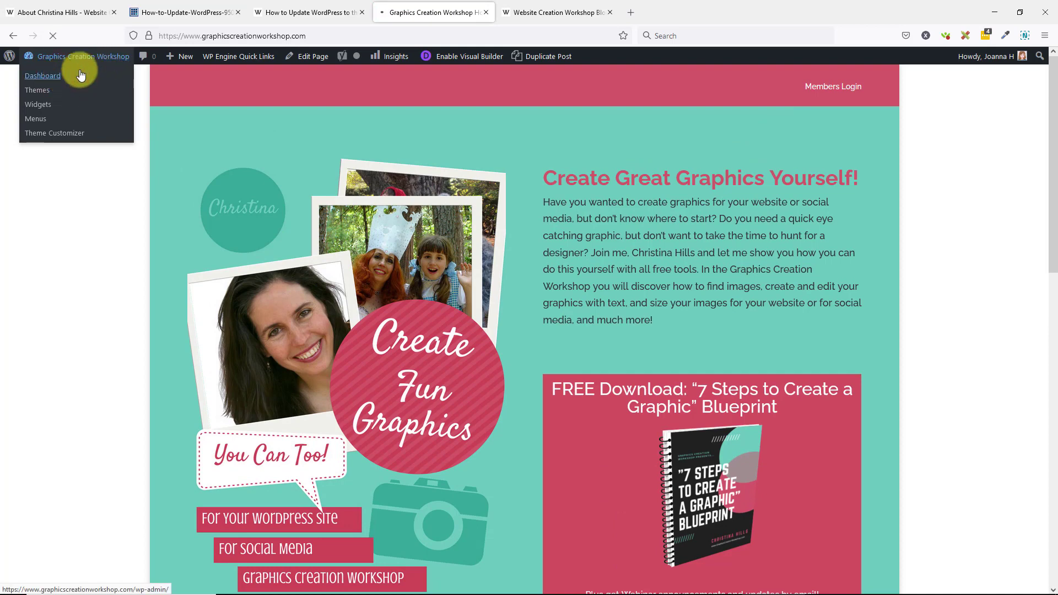
{"action": "left_click", "coordinate": [315, 12]}
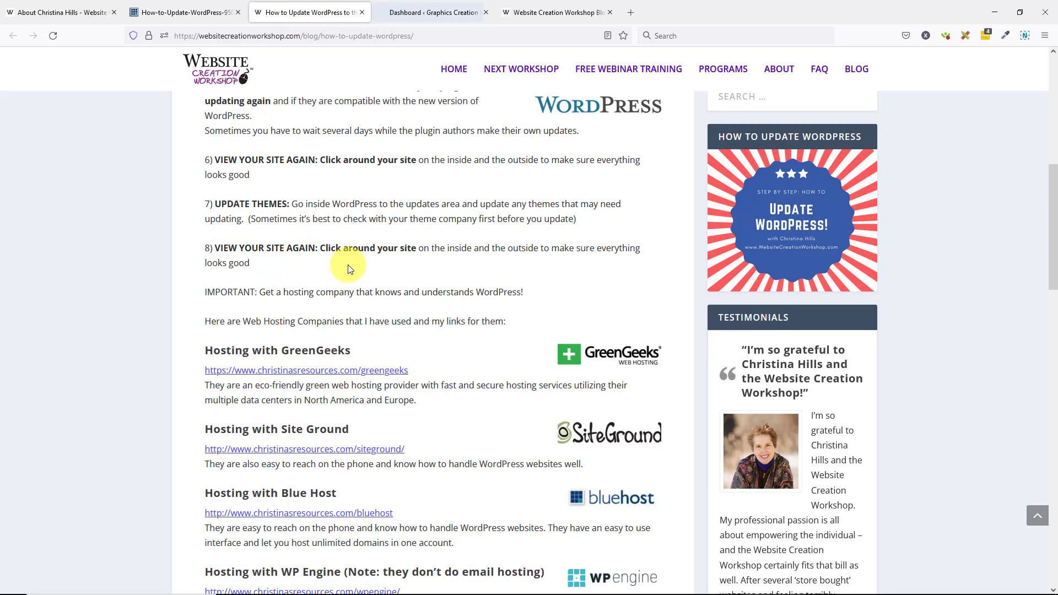
Scroll through the guide article and jump back to its top.
{"action": "scroll", "coordinate": [349, 264], "scroll_direction": "down", "scroll_amount": 3}
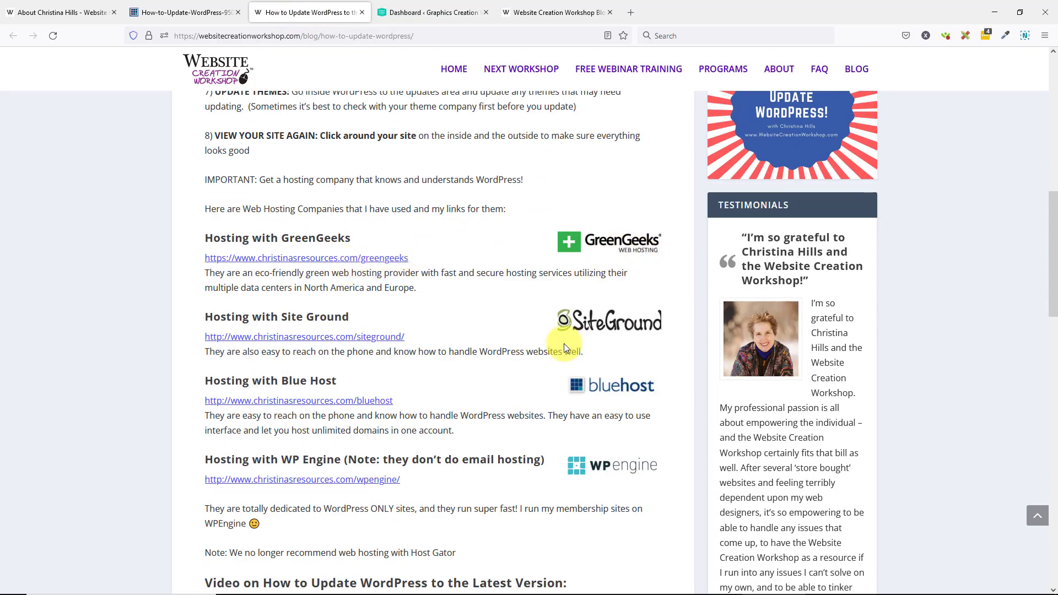
{"action": "scroll", "coordinate": [370, 150], "scroll_direction": "down", "scroll_amount": 3}
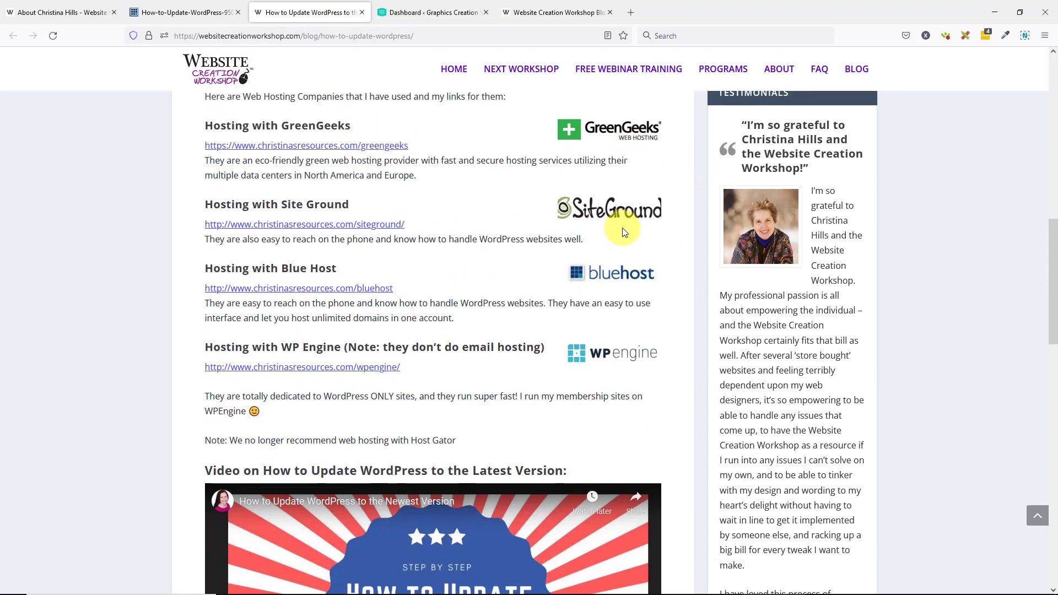
{"action": "scroll", "coordinate": [597, 321], "scroll_direction": "up", "scroll_amount": 2}
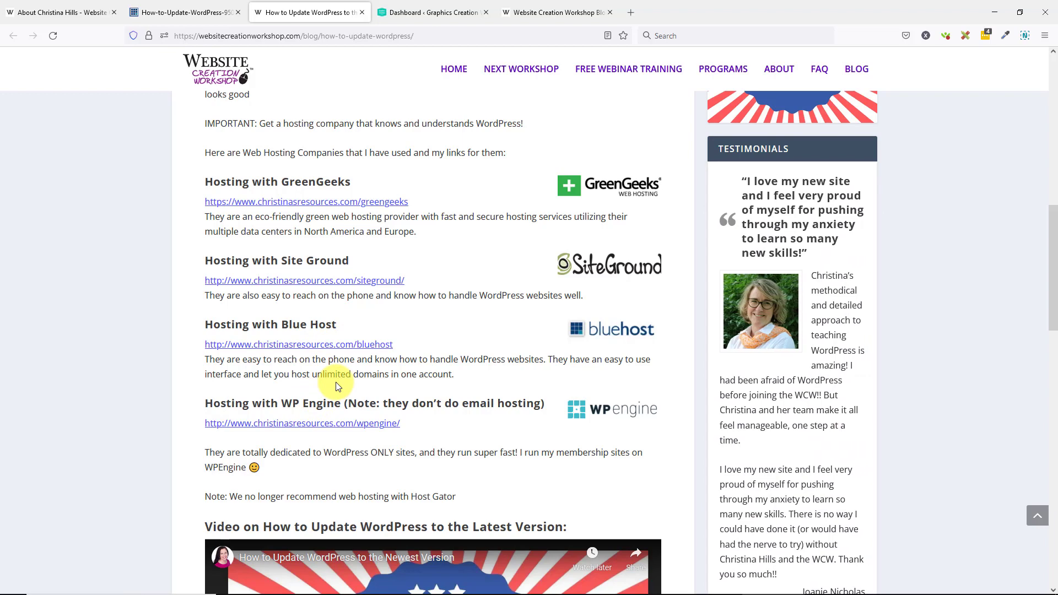
{"action": "key", "text": "Home"}
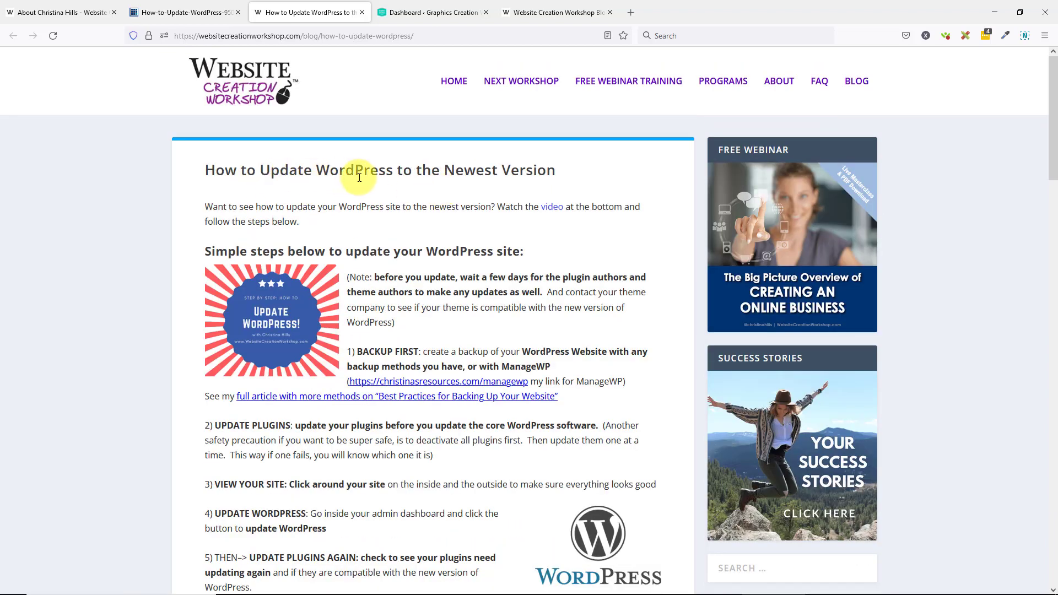
Check the dashboard Activity Log for the three theme updates and core update, then return to the guide.
{"action": "left_click", "coordinate": [439, 15]}
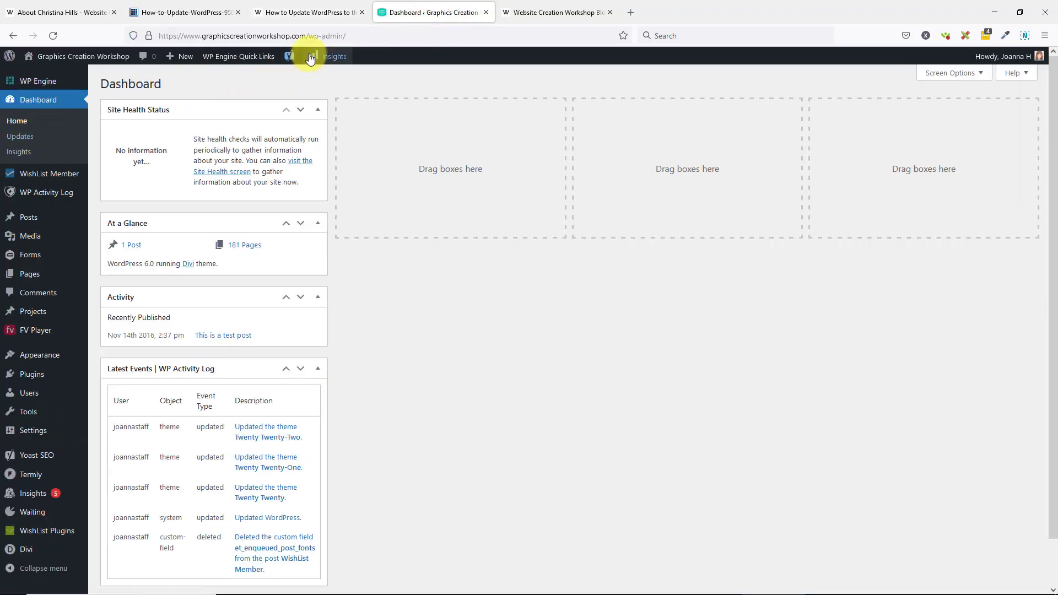
{"action": "left_click", "coordinate": [307, 15]}
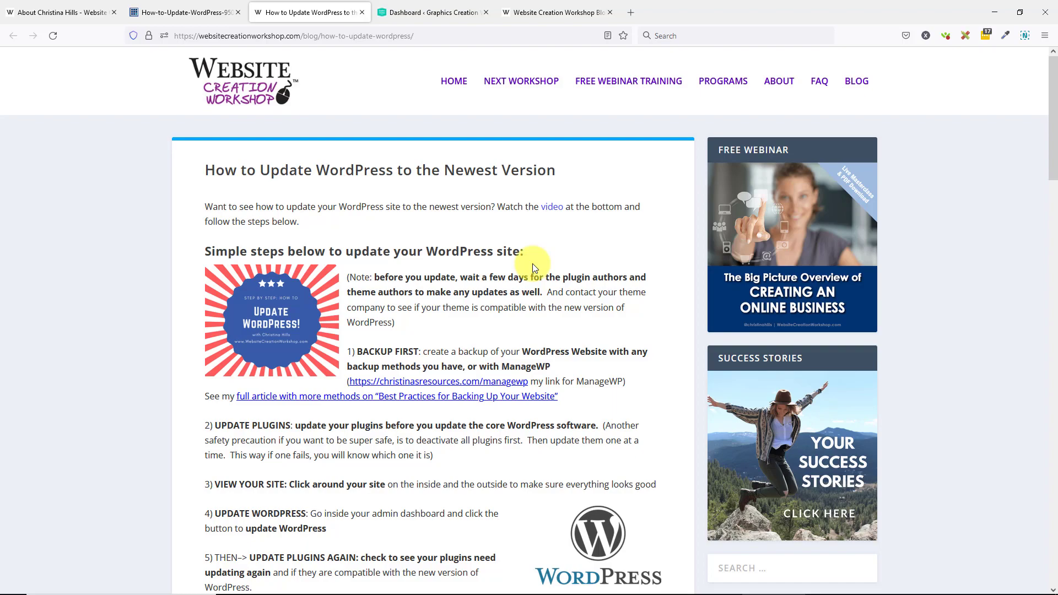
{"action": "scroll", "coordinate": [533, 263], "scroll_direction": "down", "scroll_amount": 15}
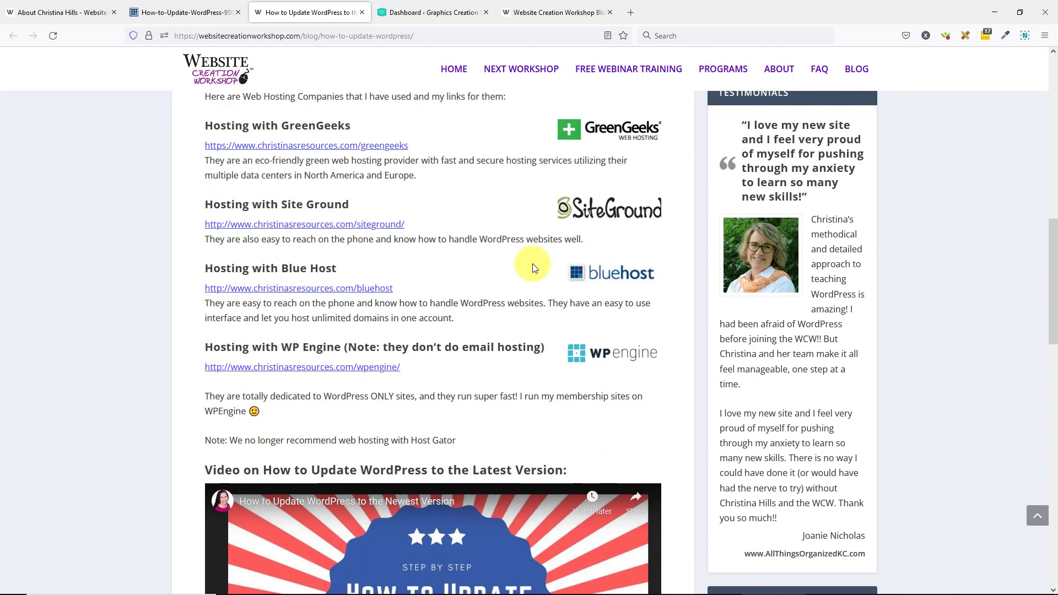
{"action": "scroll", "coordinate": [532, 263], "scroll_direction": "up", "scroll_amount": 15}
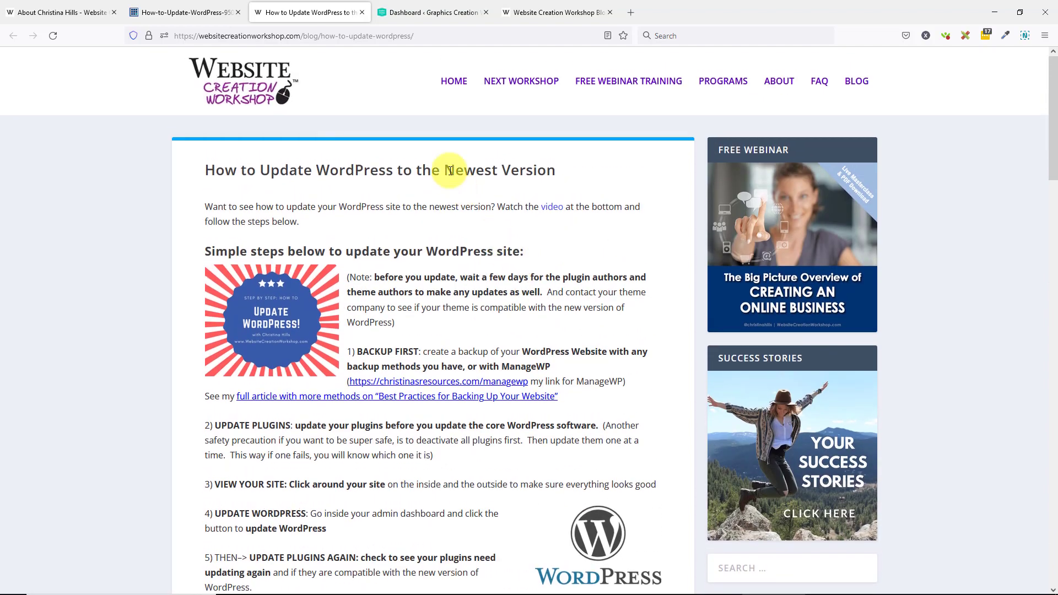
View the Welcome to WordPress 6.0 page, then return to the Website Creation Workshop About page.
{"action": "left_click", "coordinate": [397, 13]}
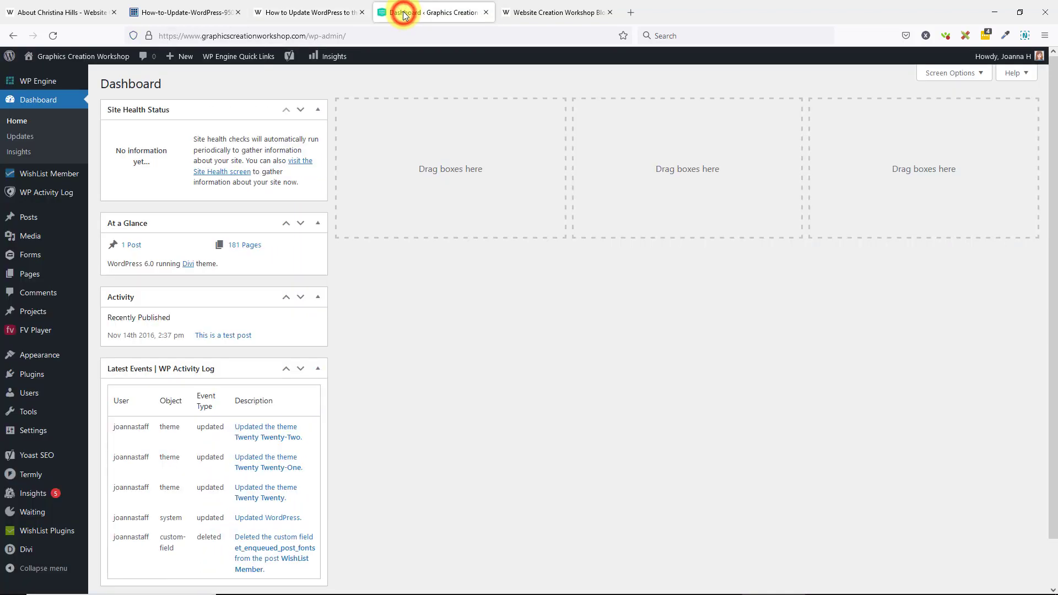
{"action": "mouse_move", "coordinate": [9, 57]}
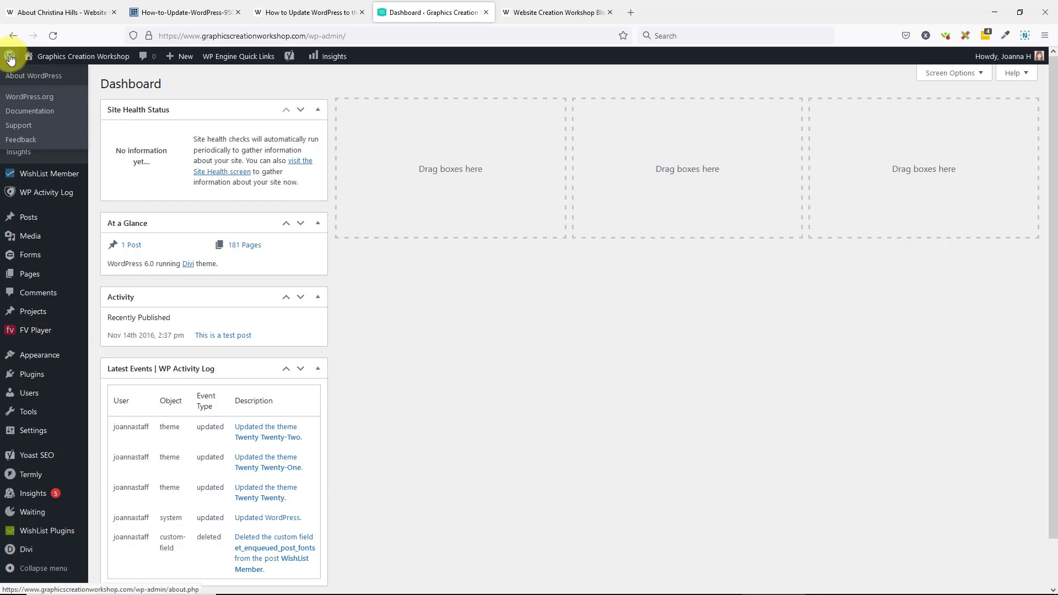
{"action": "left_click", "coordinate": [9, 58]}
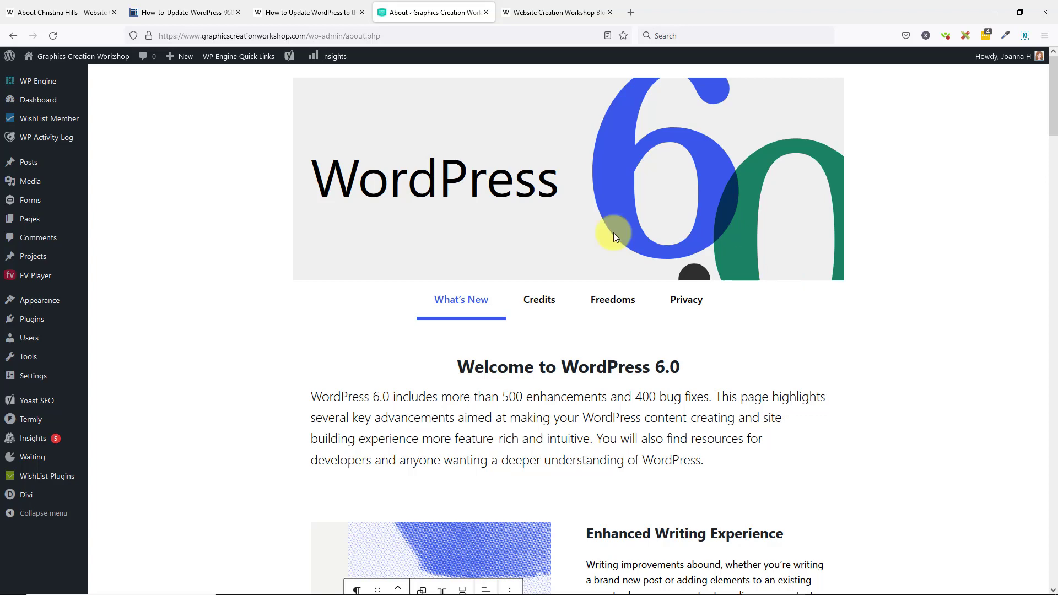
{"action": "left_click", "coordinate": [71, 10]}
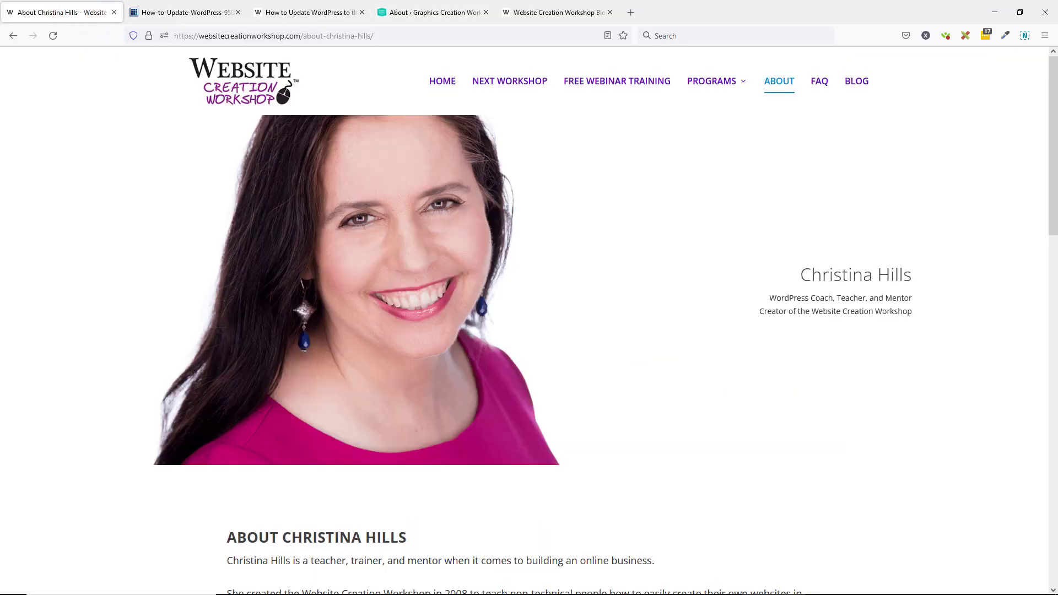